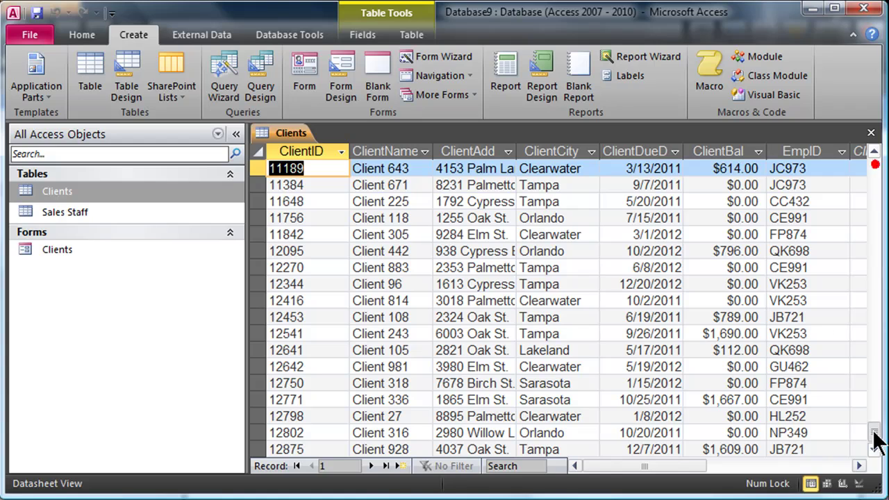
Review the records in the Clients table and the Sales Staff table, closing each one when finished.
left_click_drag(873, 305, 873, 164)
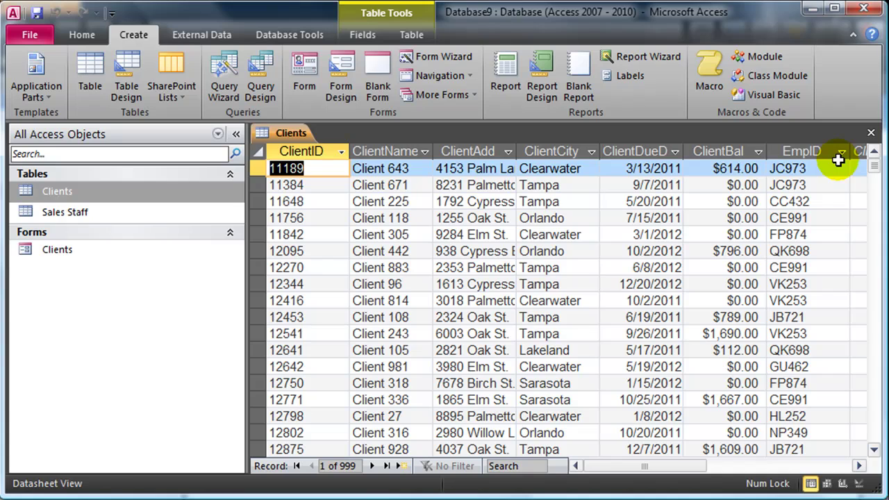
left_click(871, 132)
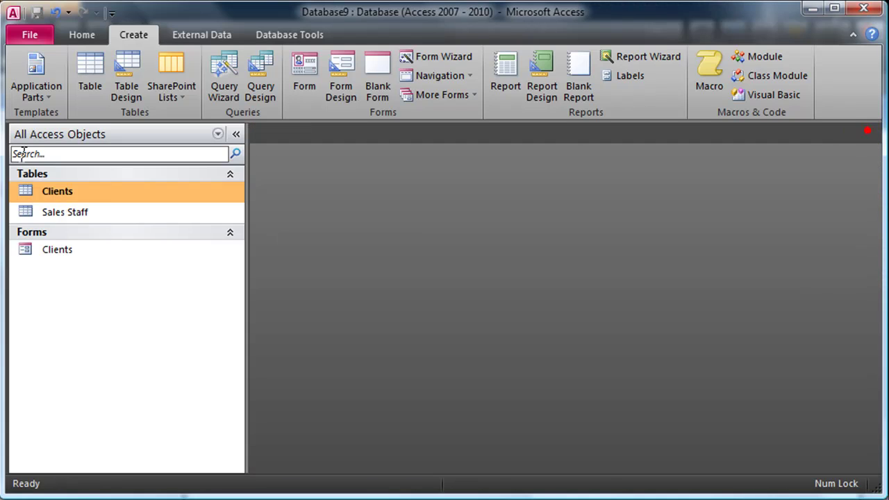
double_click(50, 211)
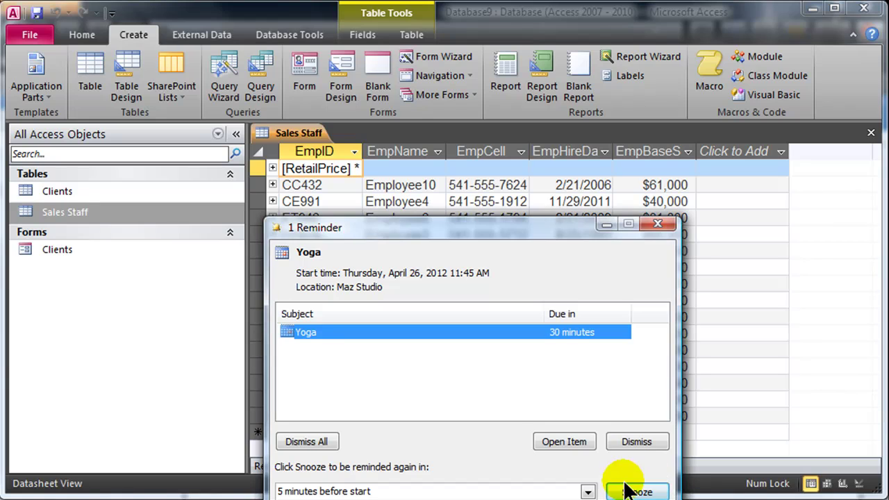
left_click(635, 441)
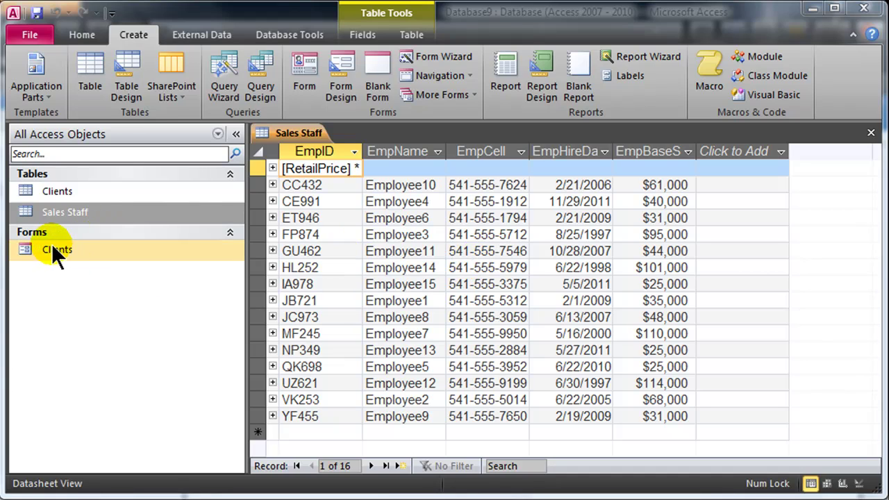
left_click(872, 134)
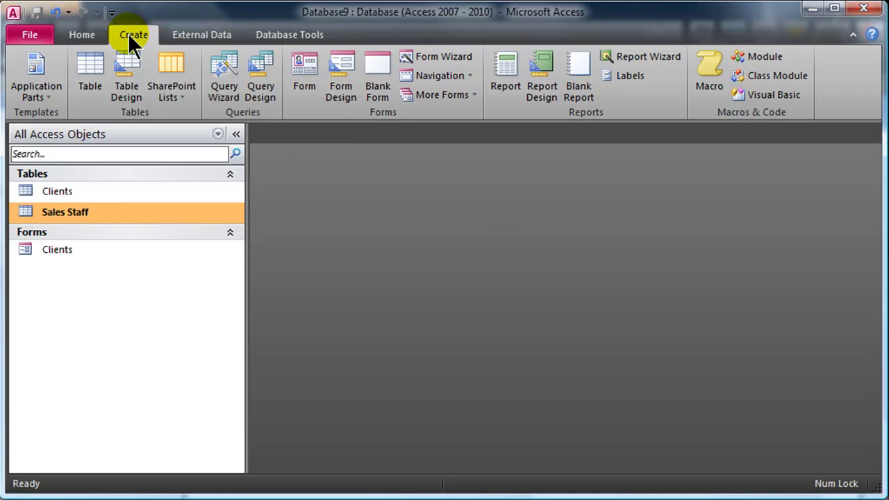
Create a new query in design view based on the Clients table and enlarge the design grid.
left_click(257, 75)
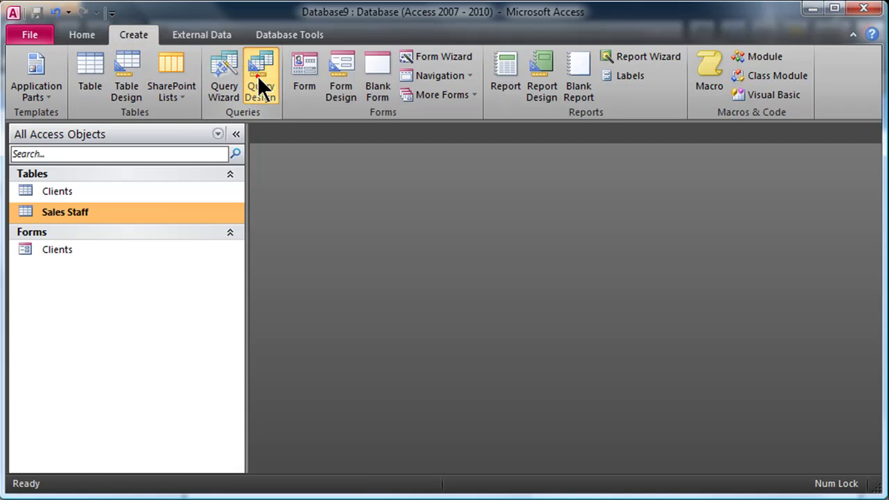
left_click_drag(416, 406, 494, 229)
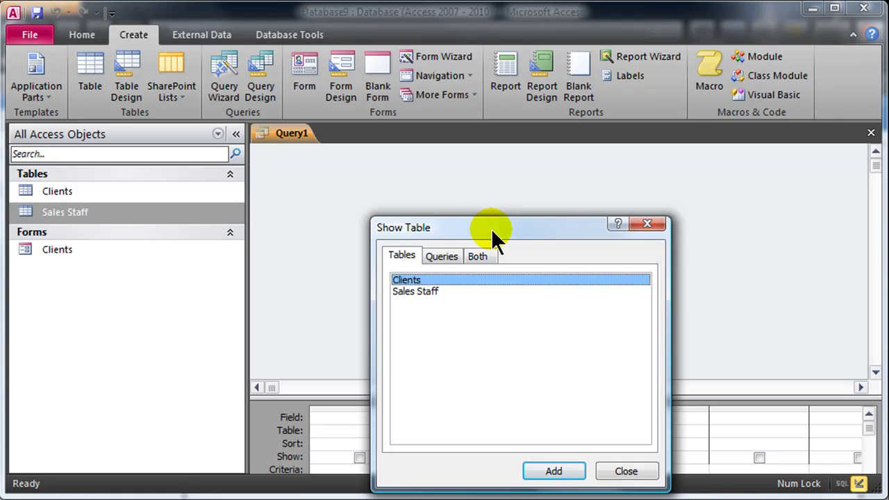
left_click_drag(491, 228, 488, 185)
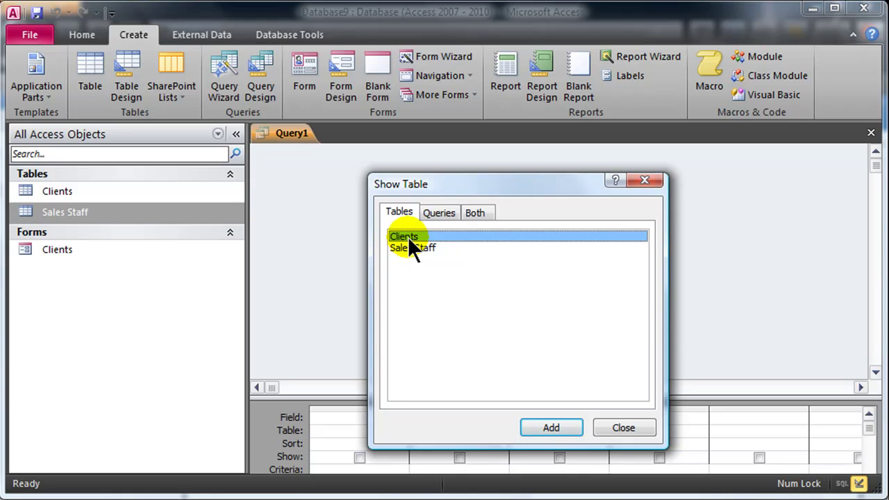
double_click(410, 242)
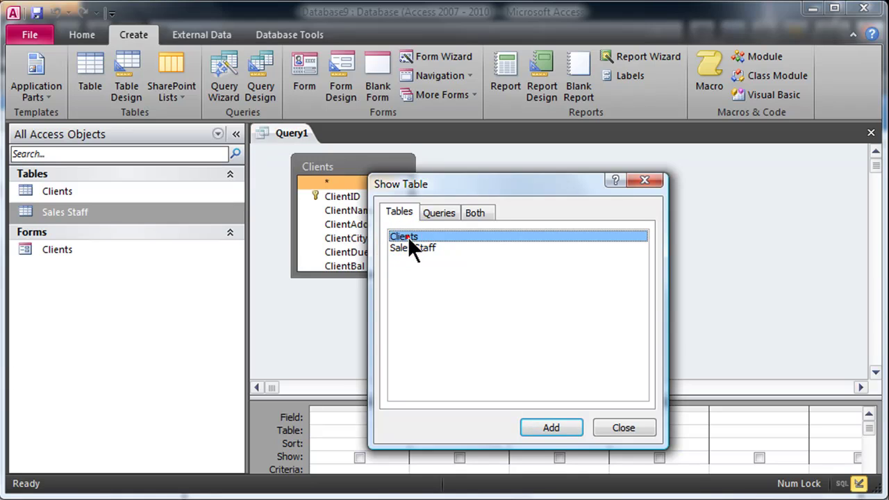
left_click(624, 429)
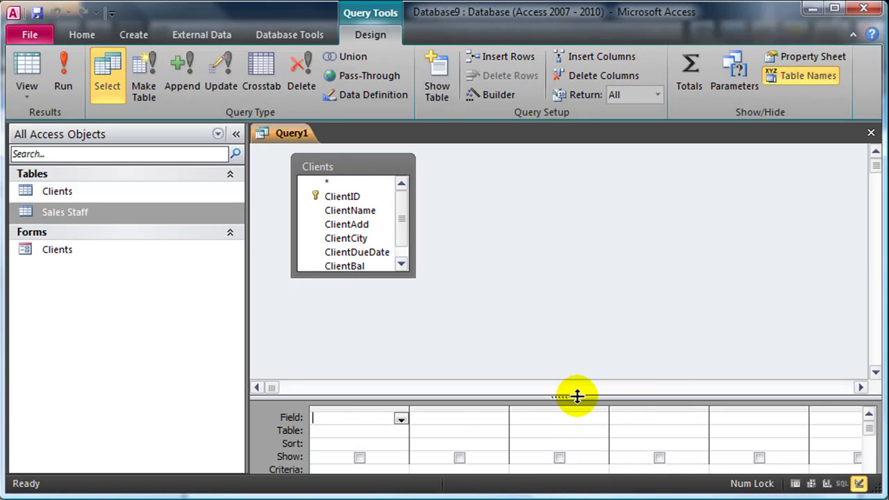
left_click_drag(589, 395, 595, 312)
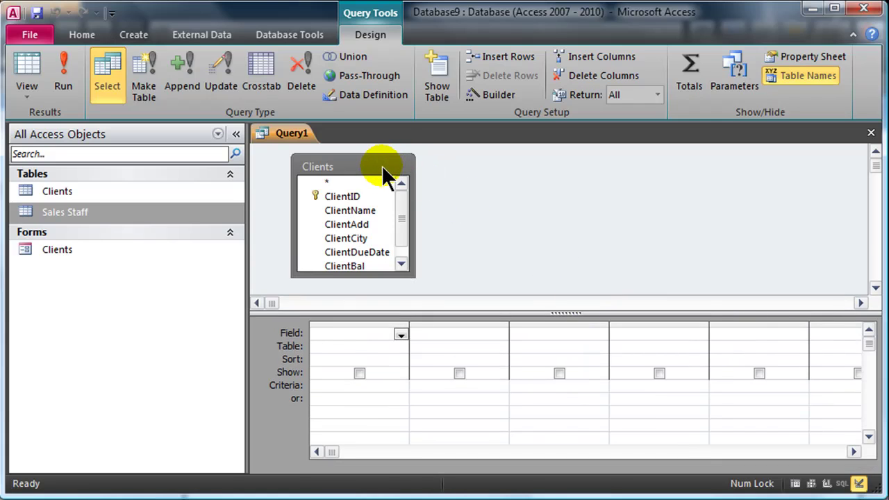
Add the ClientID, ClientName, ClientBal and ClientDueDate fields to the query and run it.
double_click(350, 195)
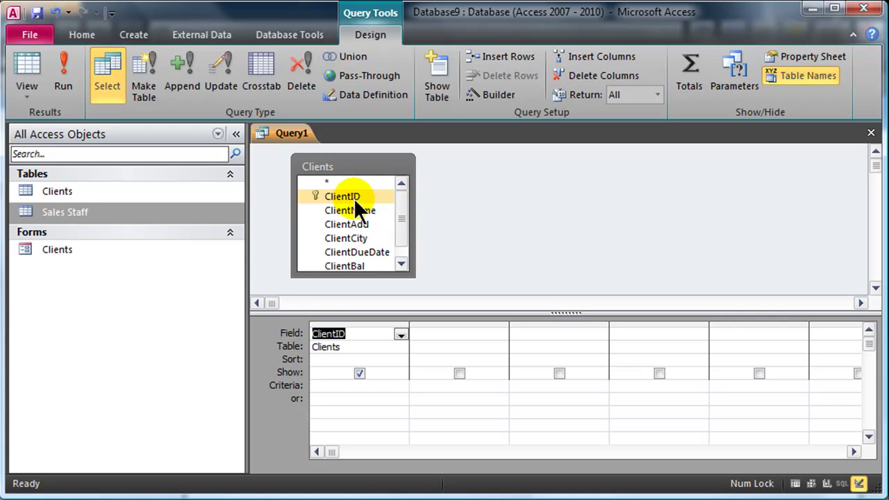
double_click(357, 211)
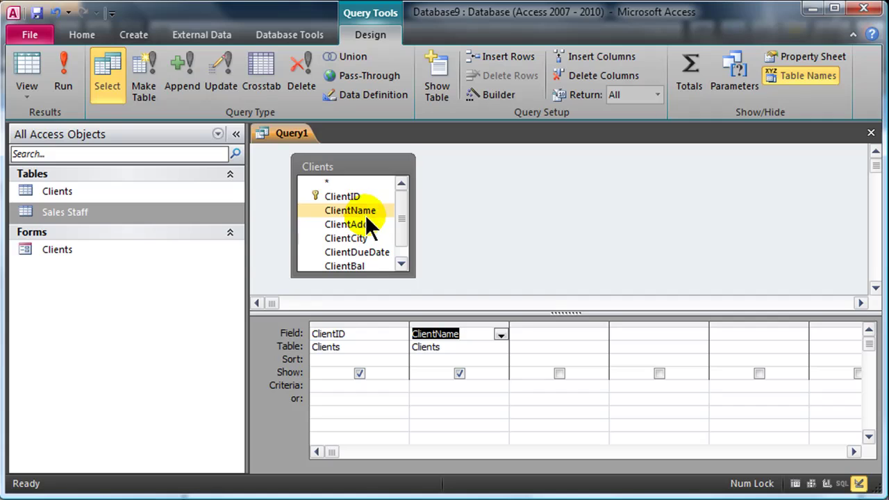
left_click(400, 264)
left_click(356, 253)
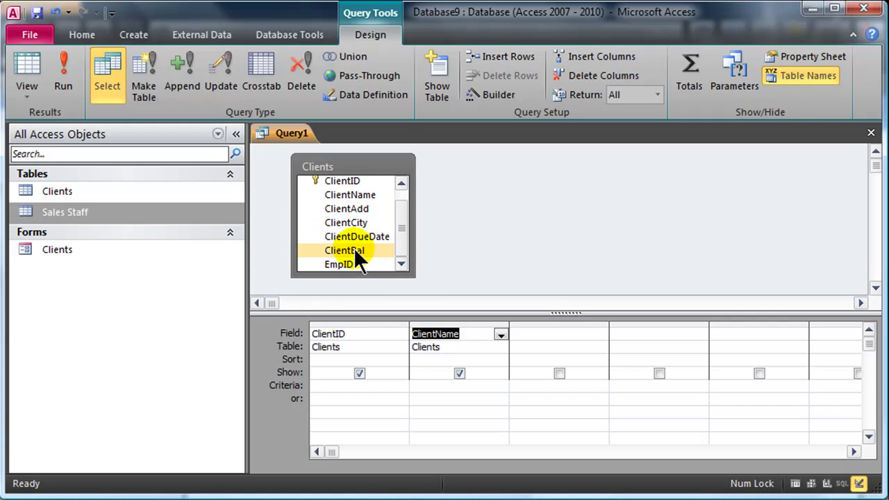
double_click(352, 251)
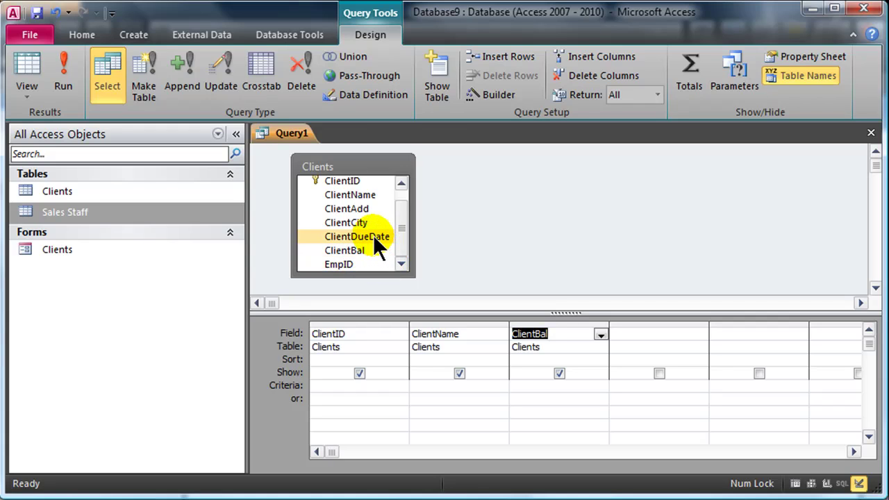
double_click(373, 236)
left_click(363, 254)
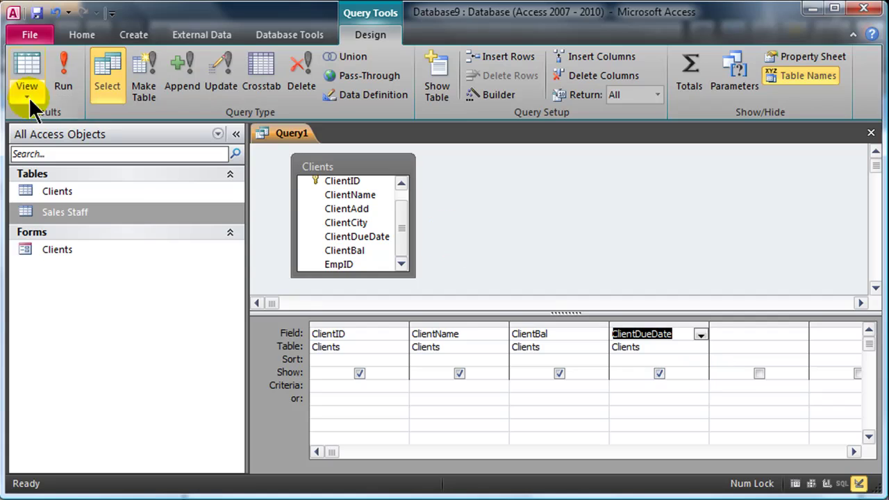
left_click(65, 63)
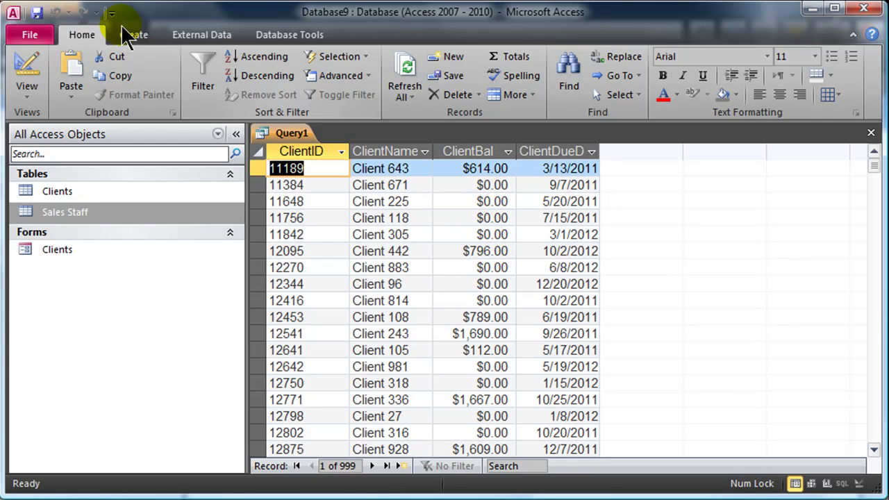
Set the criterion >0 for ClientBal in the query design and run the query.
left_click(27, 69)
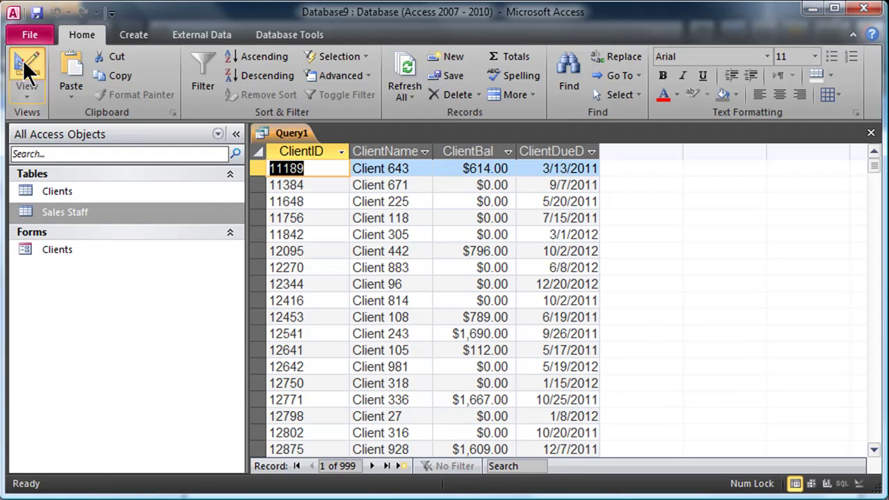
left_click(526, 385)
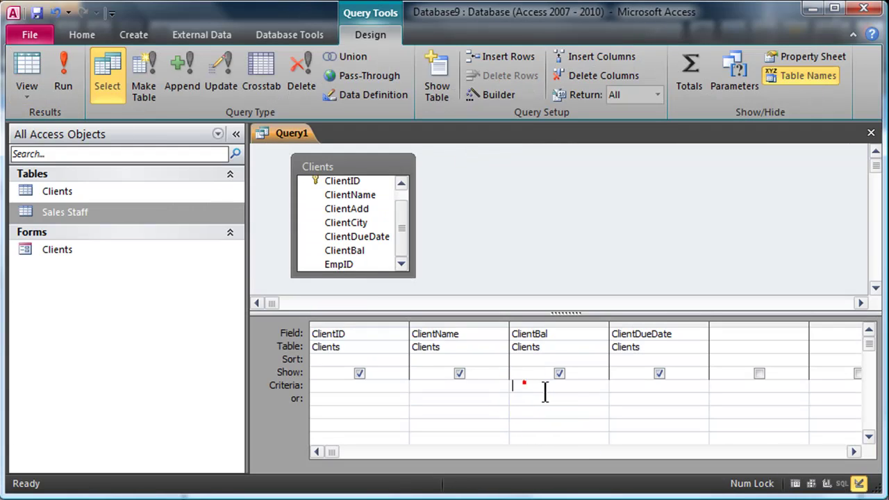
type(">0")
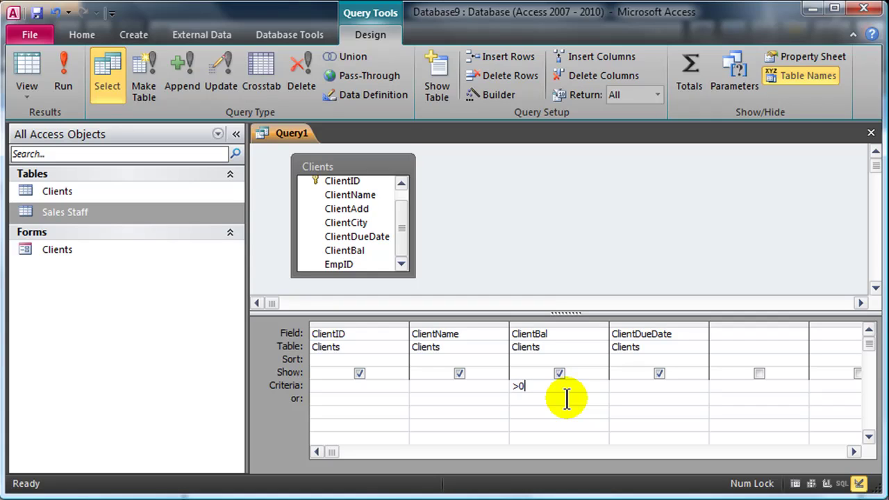
left_click(59, 60)
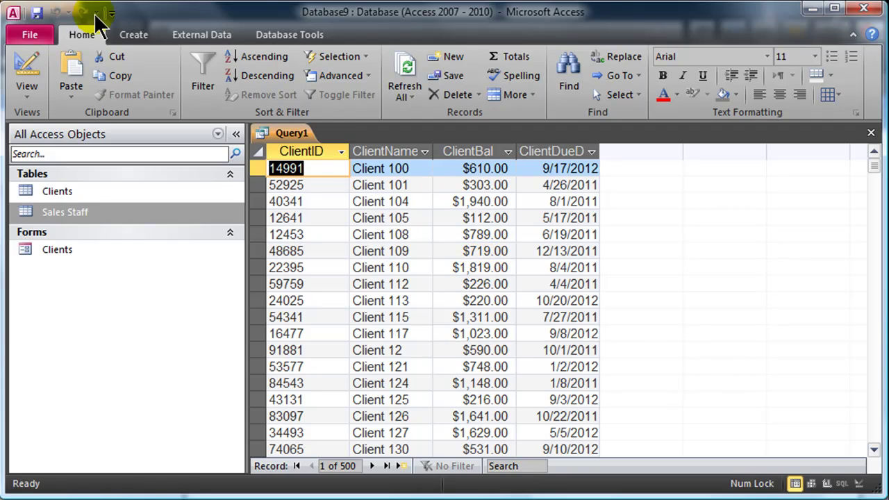
Open the Zoom editor for the empty query field beside ClientDueDate and check its font settings.
left_click(24, 69)
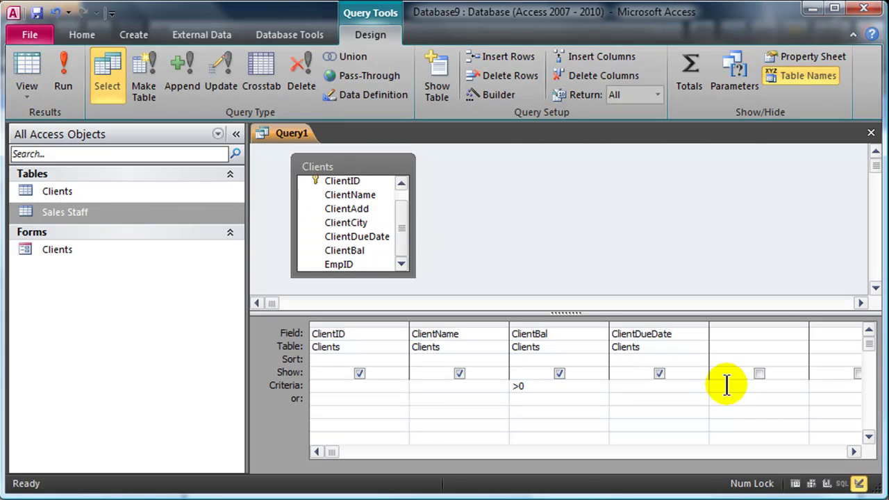
left_click(733, 334)
left_click(734, 334)
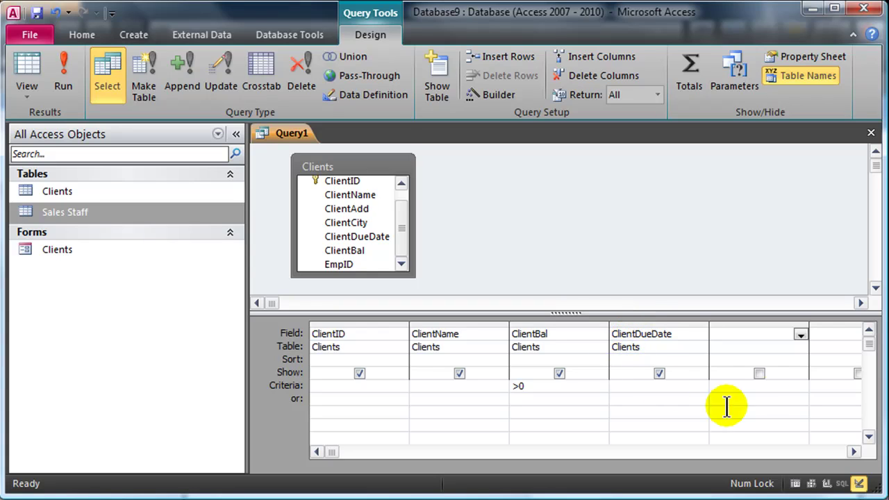
right_click(715, 335)
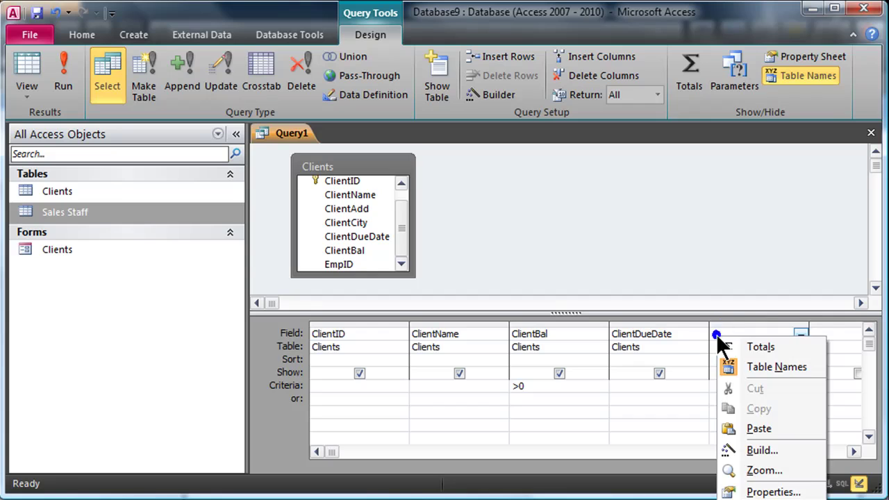
left_click(782, 474)
left_click_drag(507, 94, 590, 111)
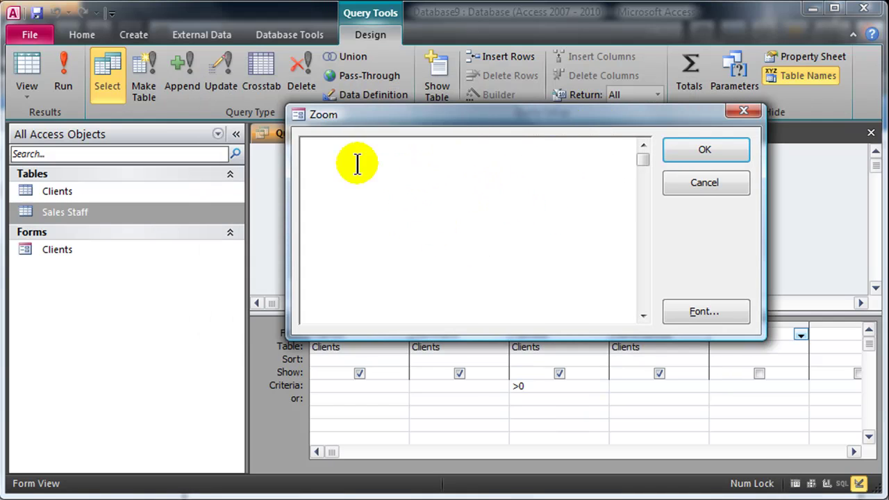
left_click(707, 313)
left_click_drag(552, 293, 577, 347)
left_click(639, 254)
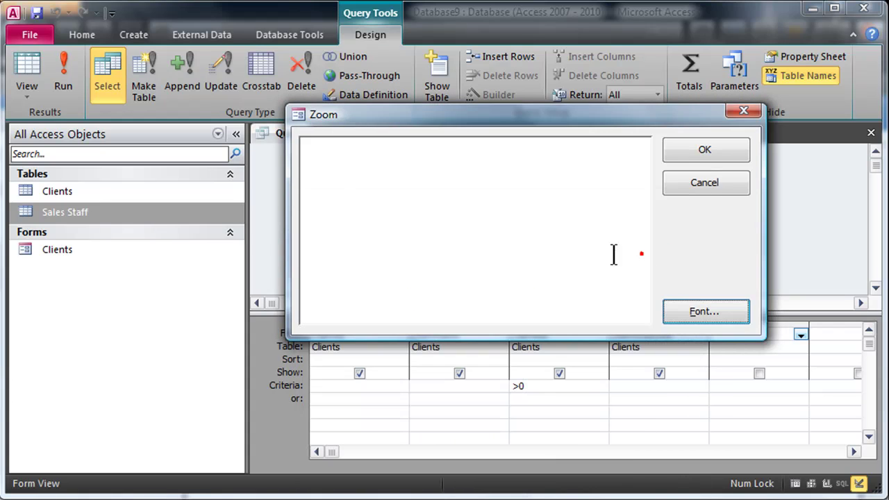
left_click(508, 197)
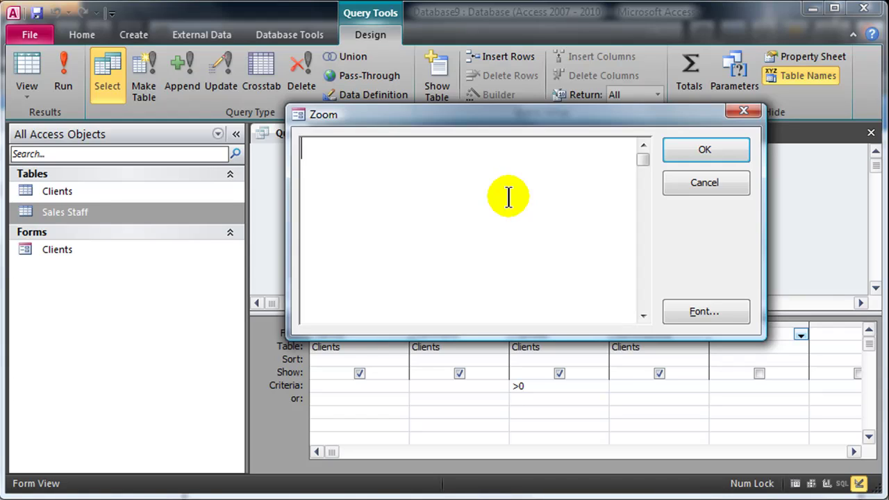
Enter the calculated field "Balance Past Due (days): now() - [ClientDueDate]" and apply it to the query.
type("Balance Past ")
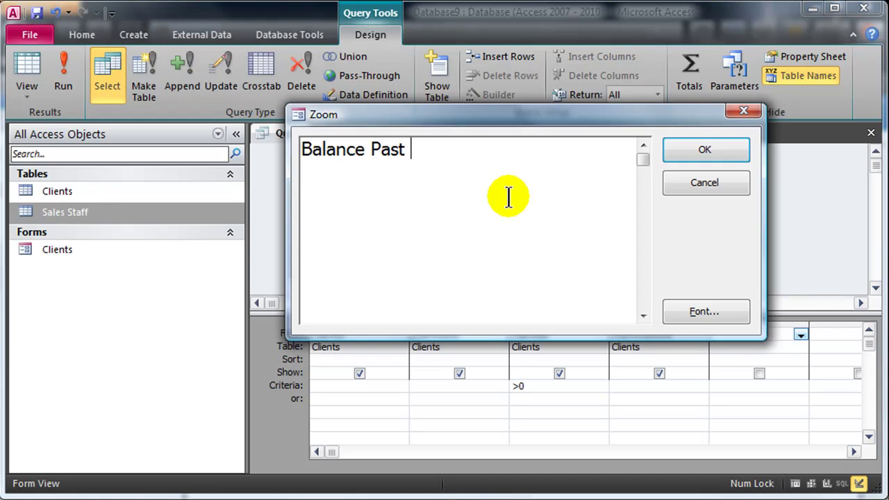
type("Due (days):")
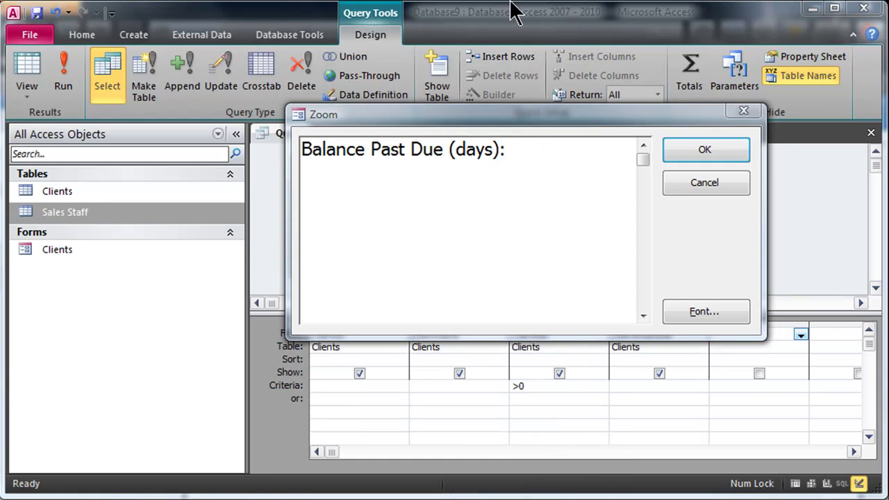
left_click_drag(522, 119, 470, 128)
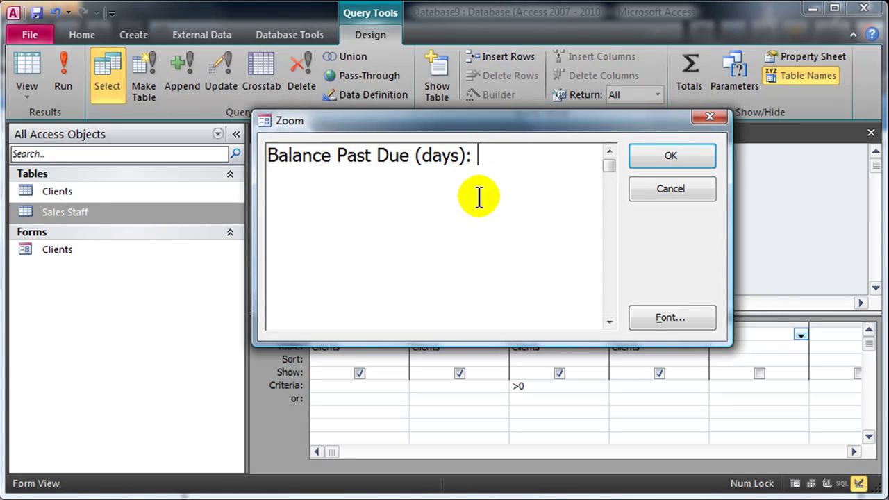
type("now() -")
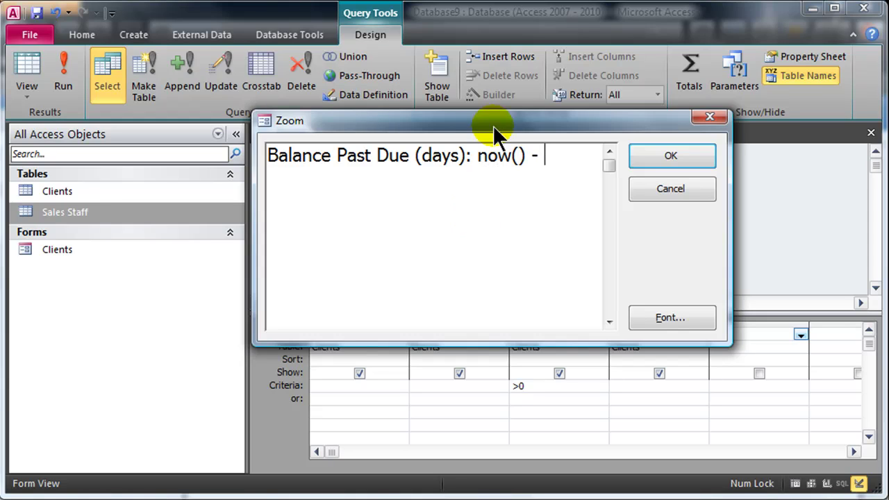
left_click_drag(497, 117, 379, 18)
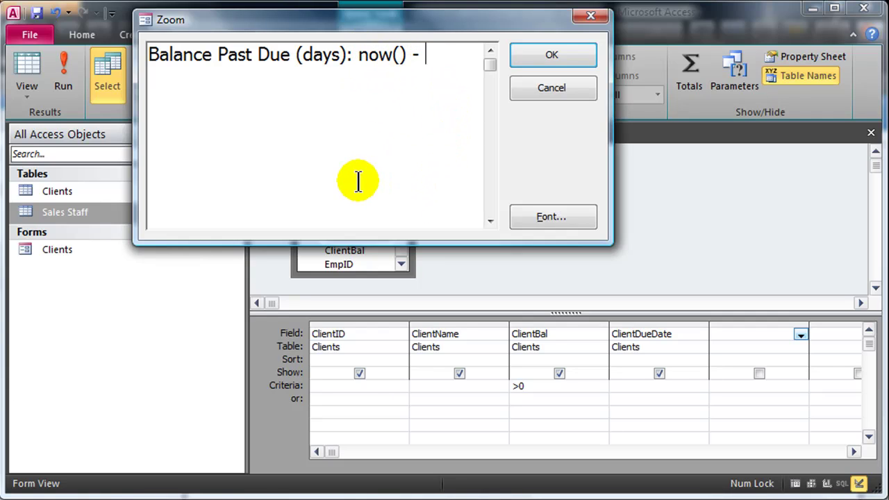
type("[ClientDueDate]")
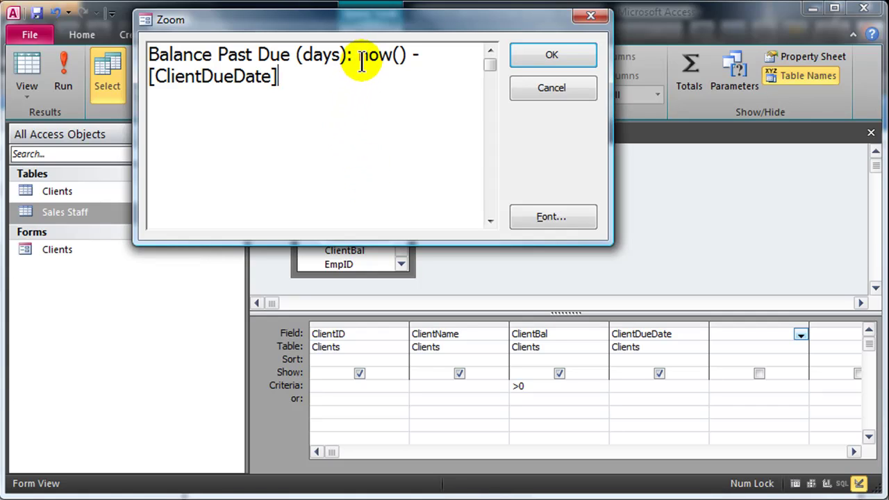
left_click_drag(358, 55, 414, 56)
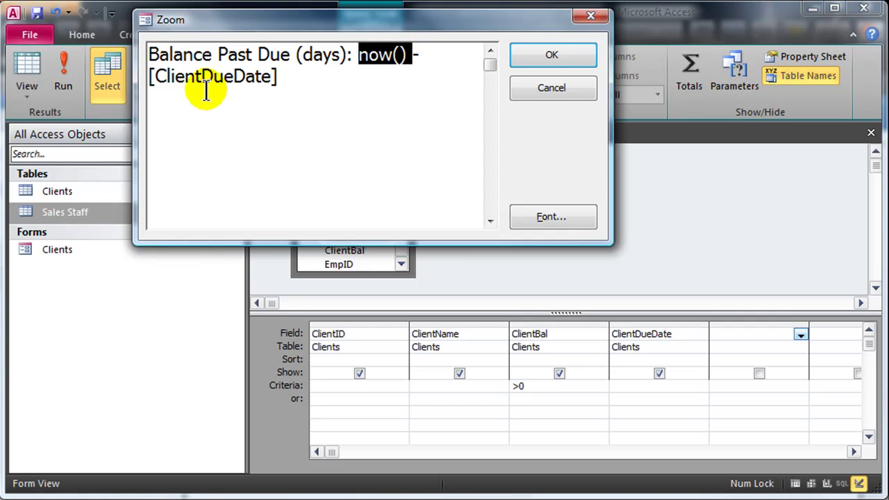
left_click(540, 59)
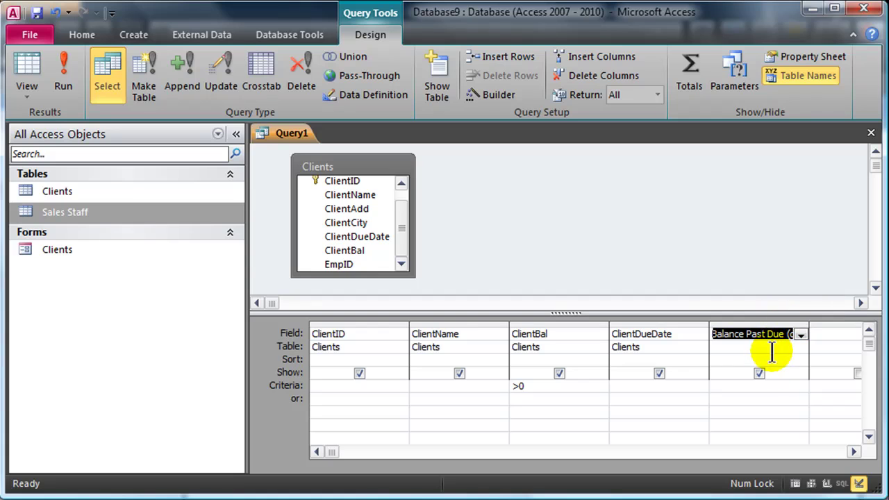
Run the query and widen the Balance Past Due (days) column enough to show its full heading and values.
left_click(63, 72)
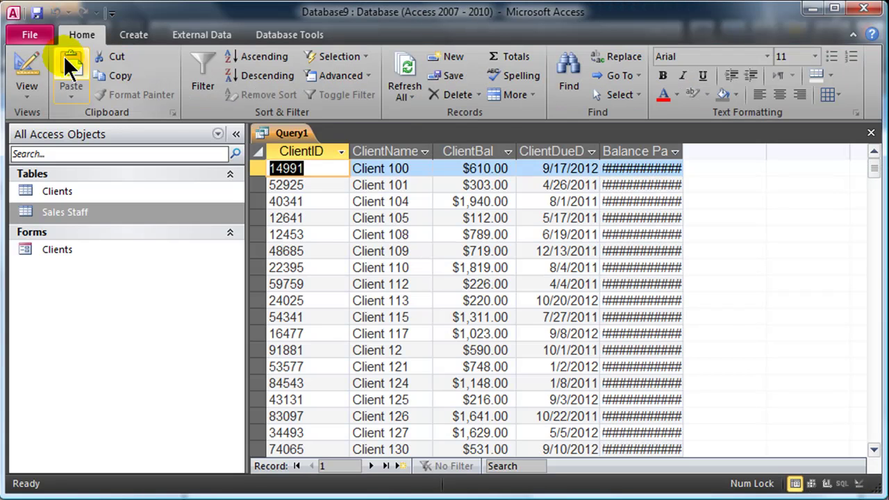
left_click_drag(683, 151, 772, 155)
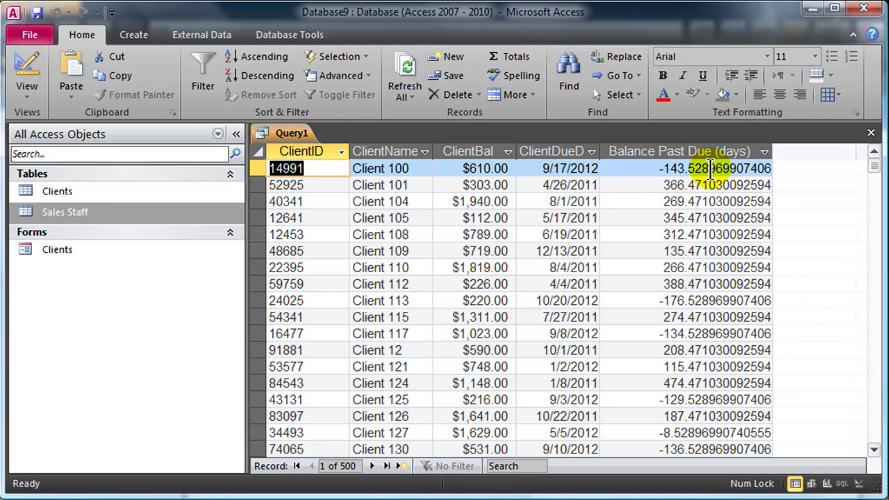
Set the criterion >0 for the Balance Past Due (days) field in the query design and run the query.
left_click(21, 63)
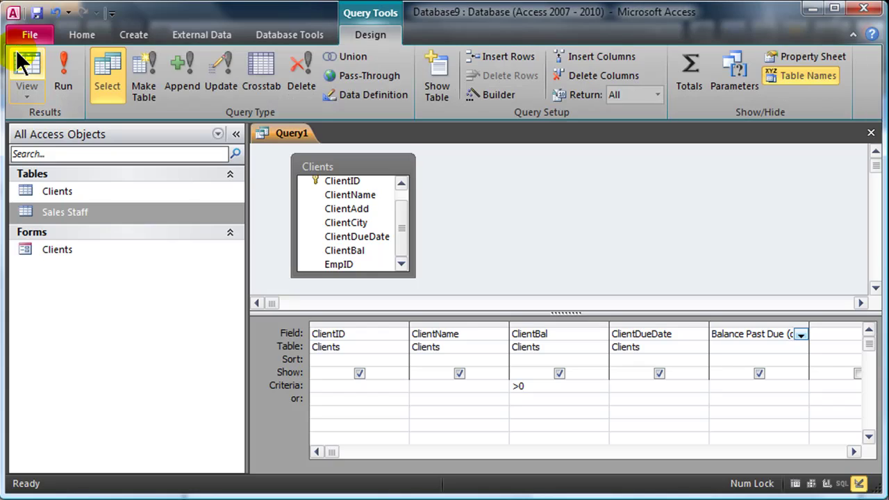
left_click(720, 386)
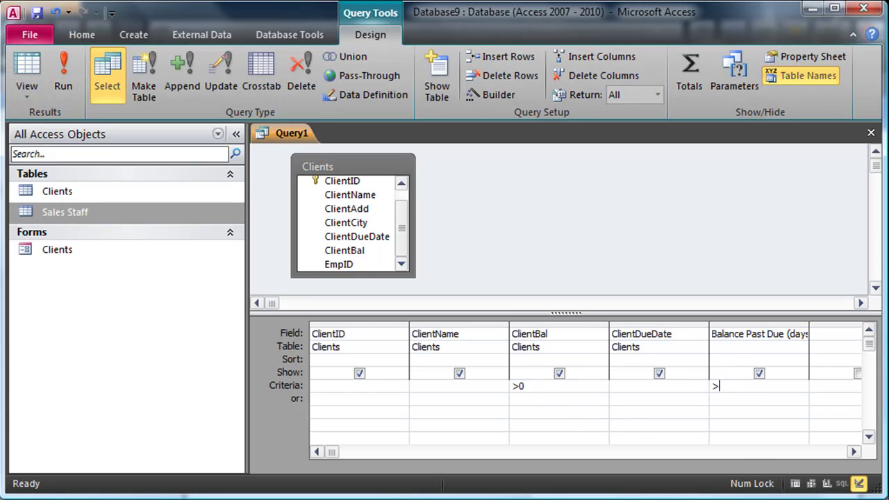
left_click(57, 64)
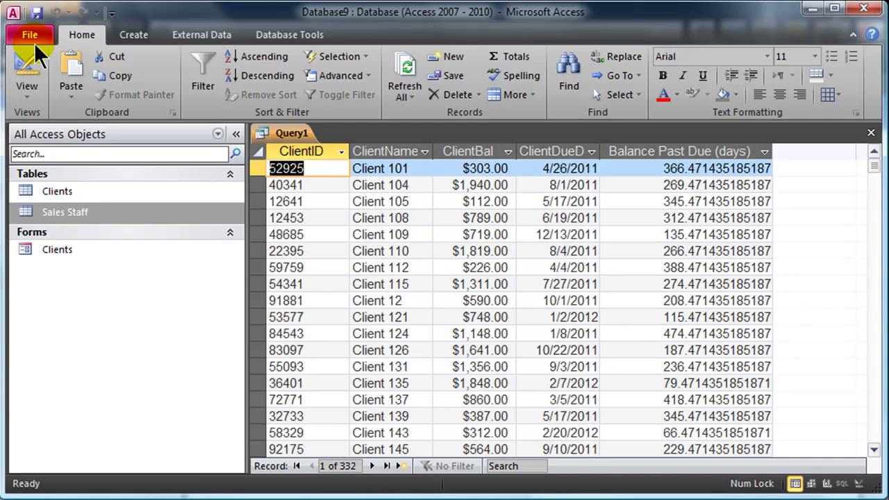
Set the Balance Past Due (days) criterion to >90, run the query and look through the resulting records.
left_click(25, 66)
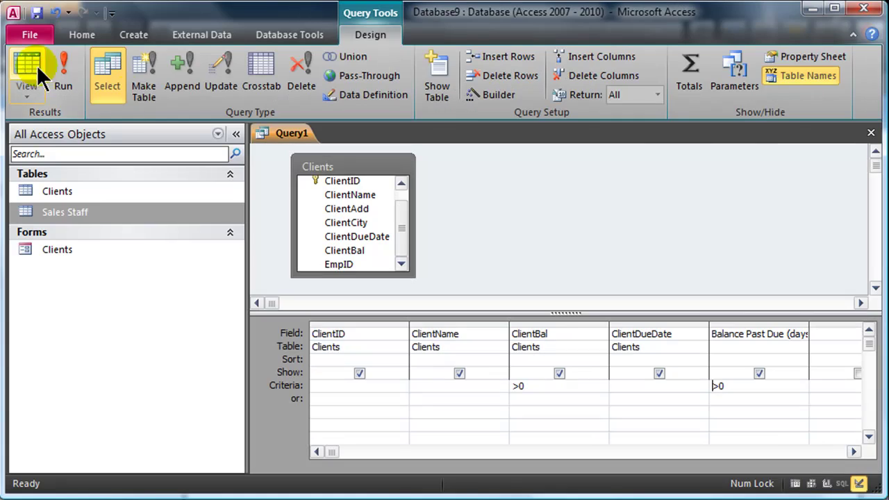
left_click_drag(715, 387, 738, 387)
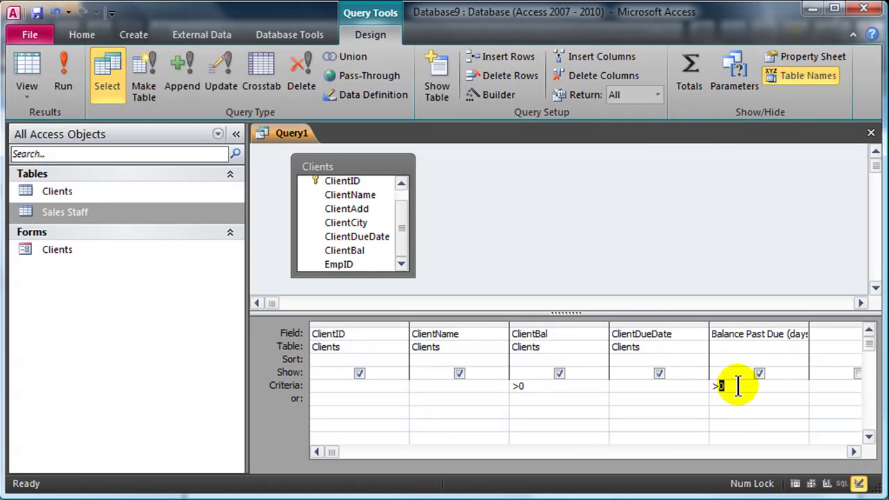
type("90")
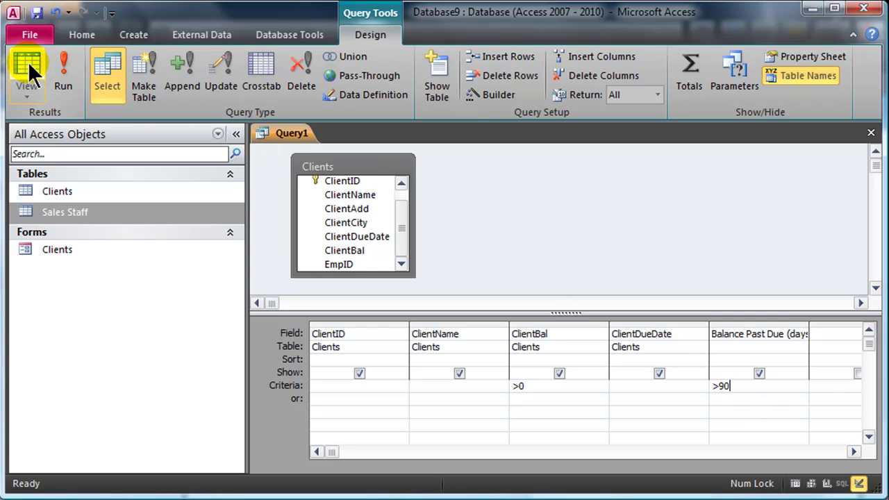
left_click(62, 69)
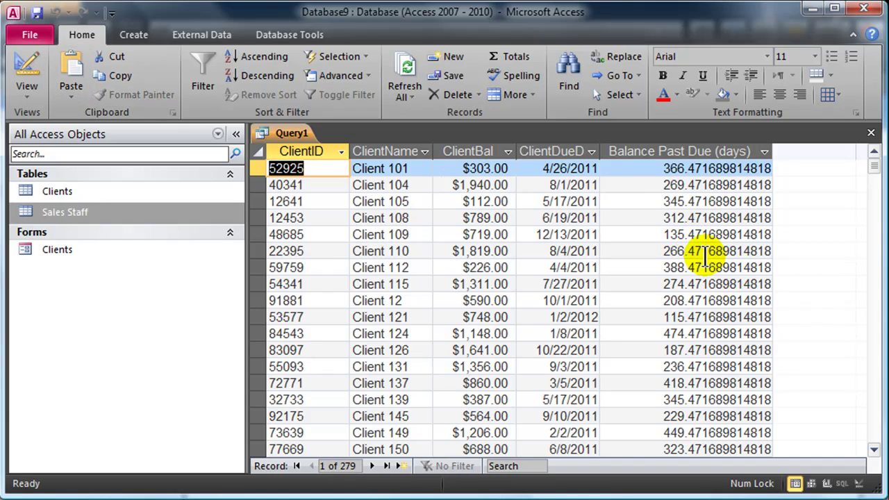
scroll(705, 257, "down", 13)
scroll(680, 305, "down", 8)
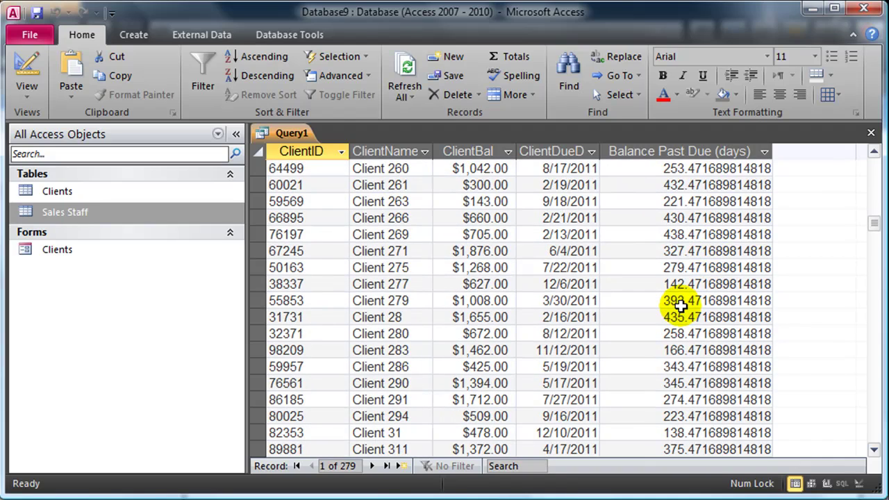
scroll(679, 306, "up", 20)
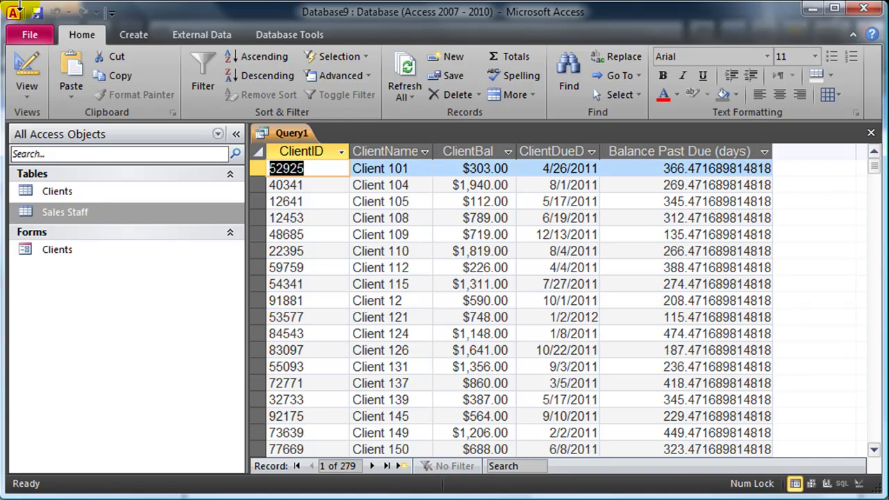
Save the query object as "Clients with late blance more than 90 days" and return to its datasheet.
left_click(32, 39)
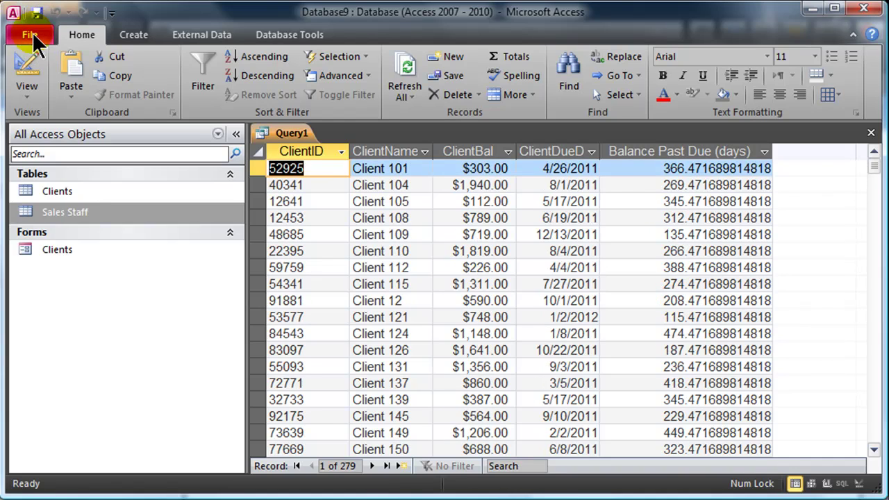
left_click(76, 89)
left_click(473, 236)
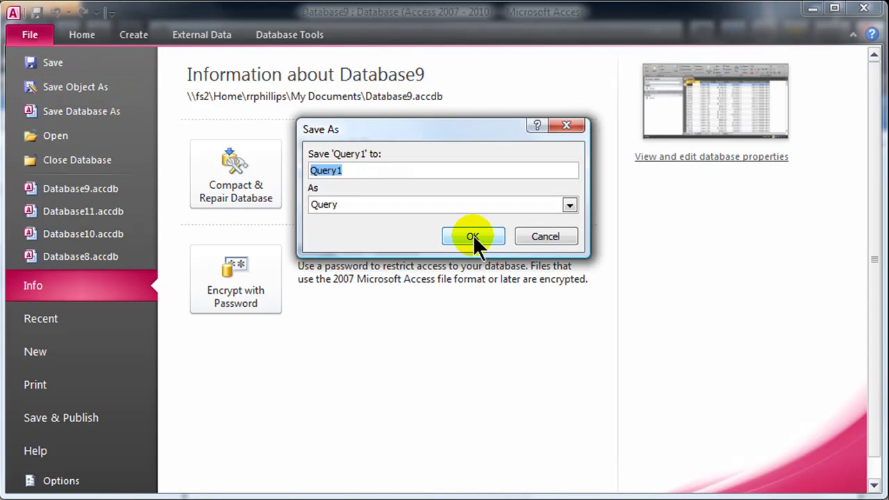
type("Clients with B")
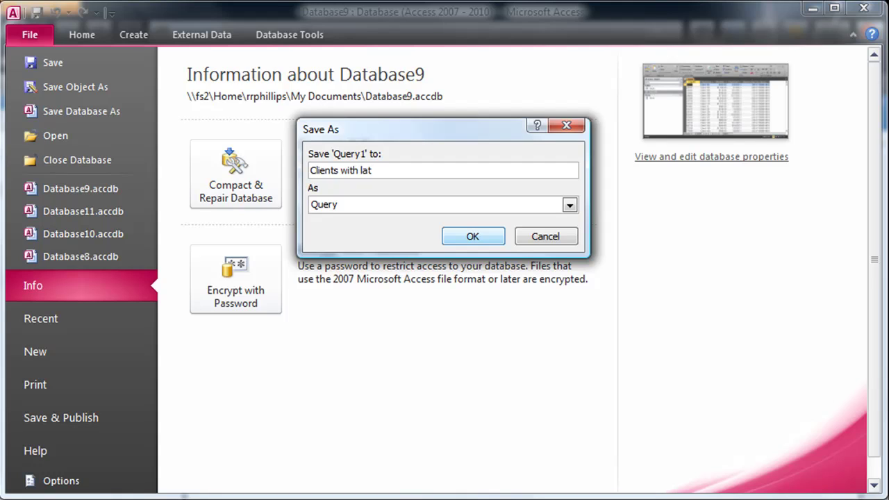
type("more than 90 days")
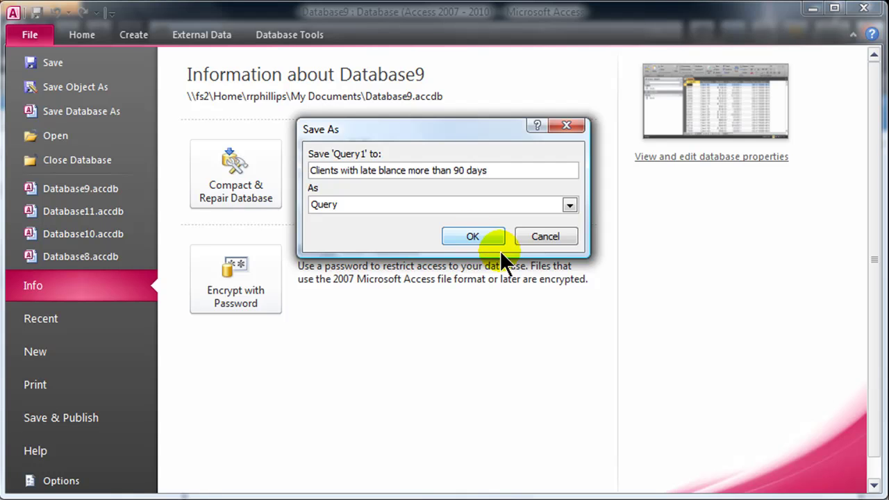
left_click(472, 236)
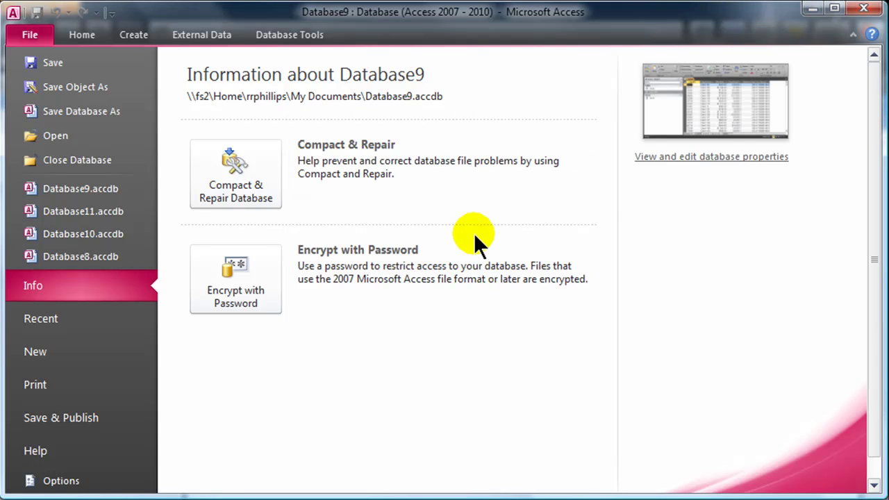
left_click(74, 35)
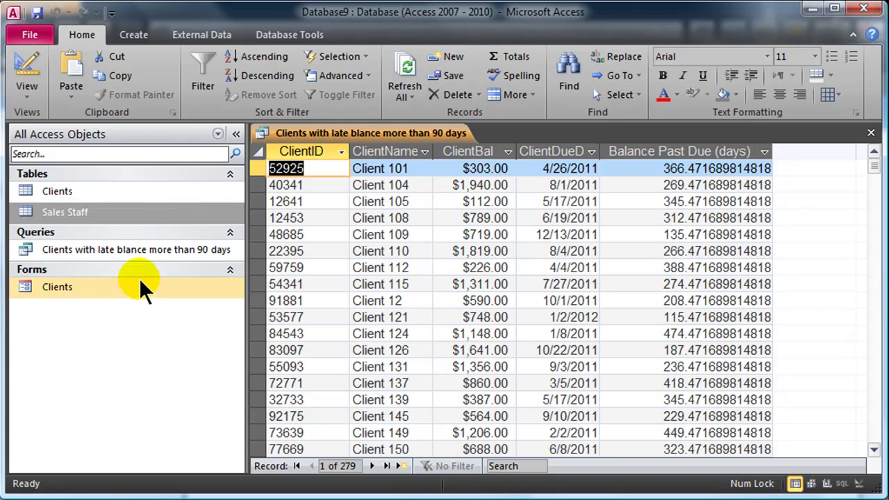
Widen the navigation pane slightly, then close the saved late-balance query and reopen it in Design view.
left_click_drag(246, 277, 262, 277)
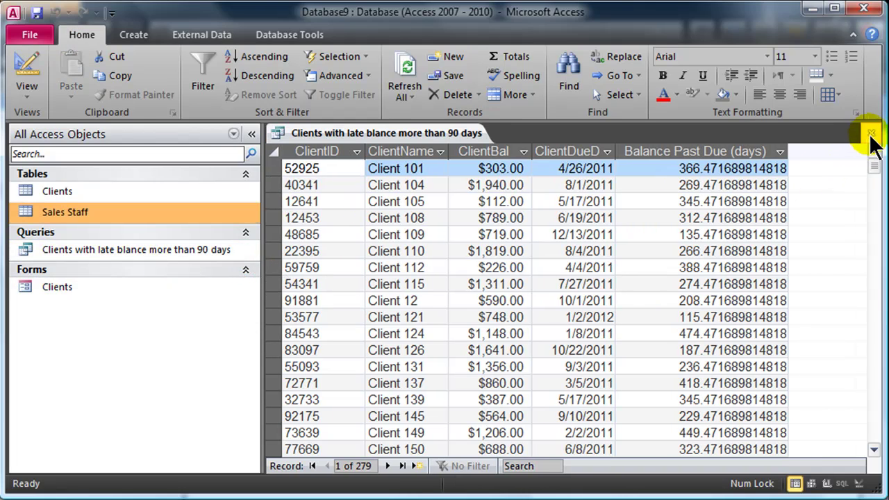
left_click(870, 133)
double_click(107, 248)
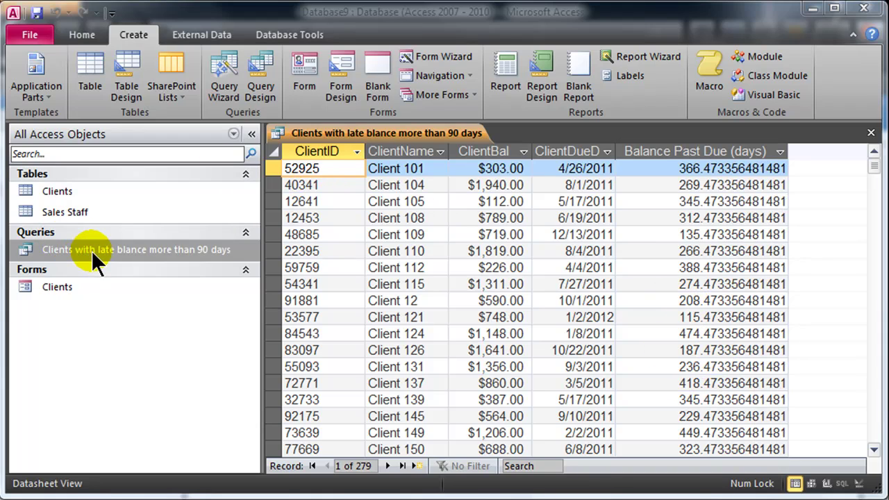
left_click(83, 36)
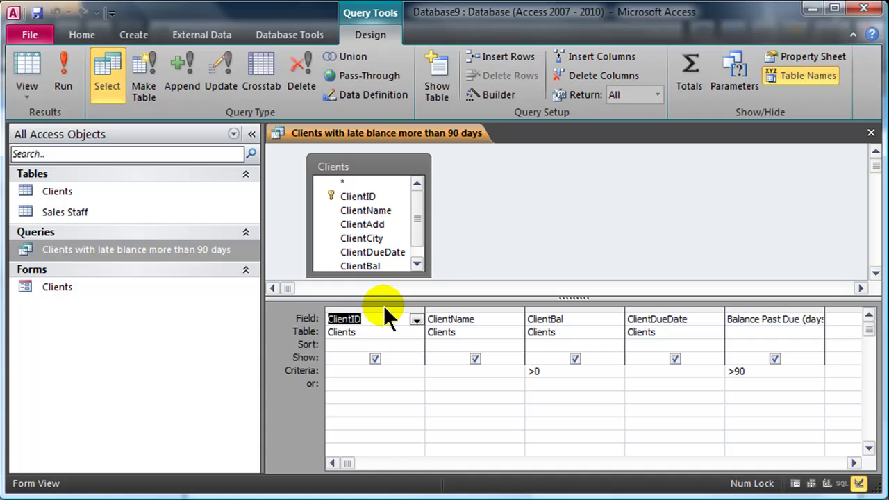
Delete the ClientID and ClientName columns from the query design grid.
left_click_drag(386, 306, 448, 307)
key("Delete")
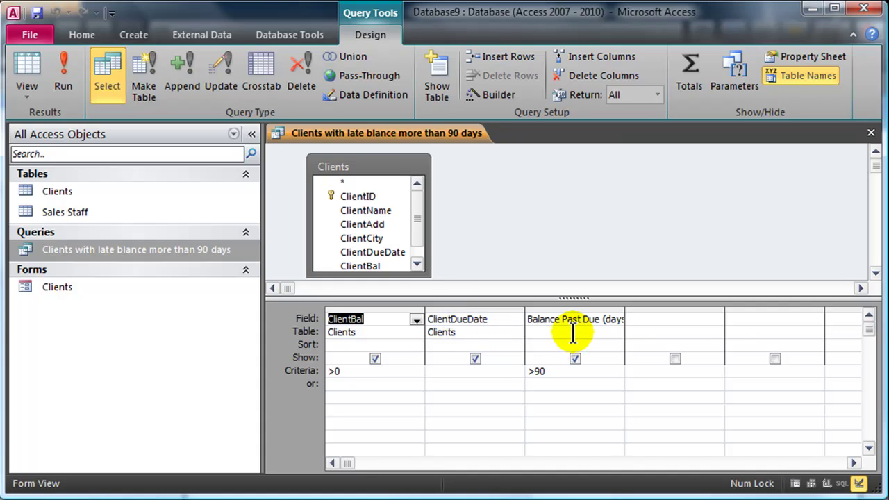
left_click(386, 307)
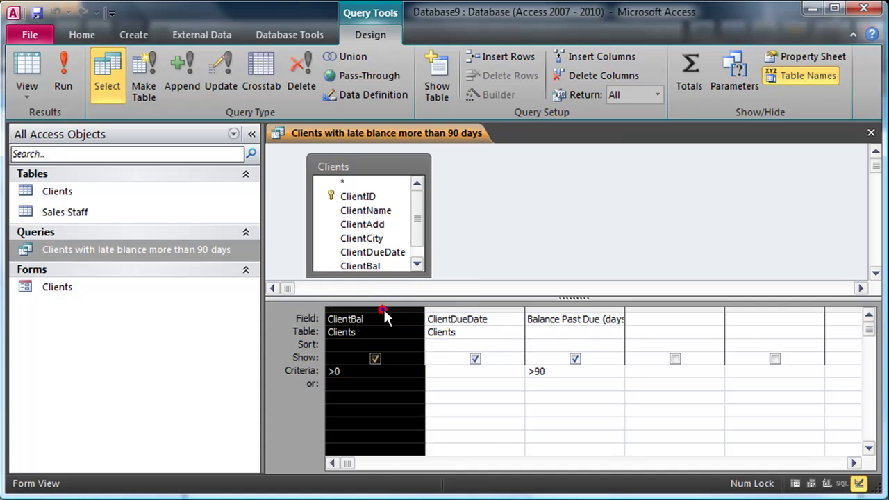
right_click(384, 310)
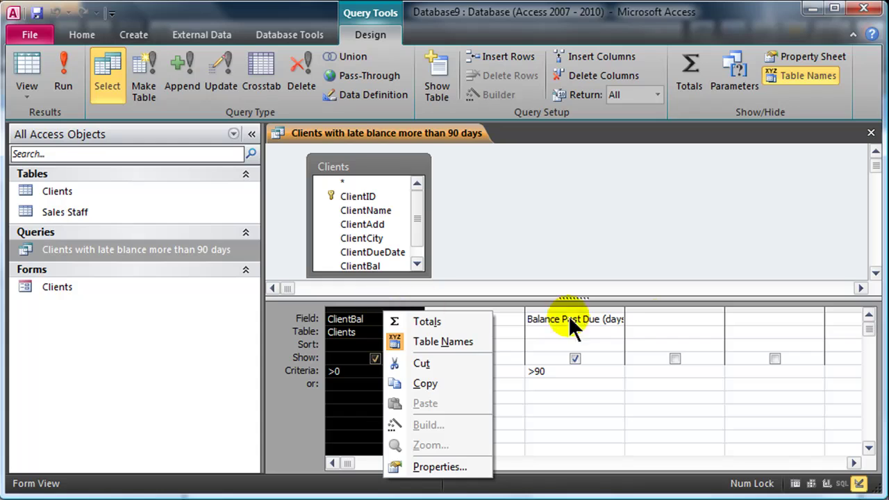
left_click(628, 319)
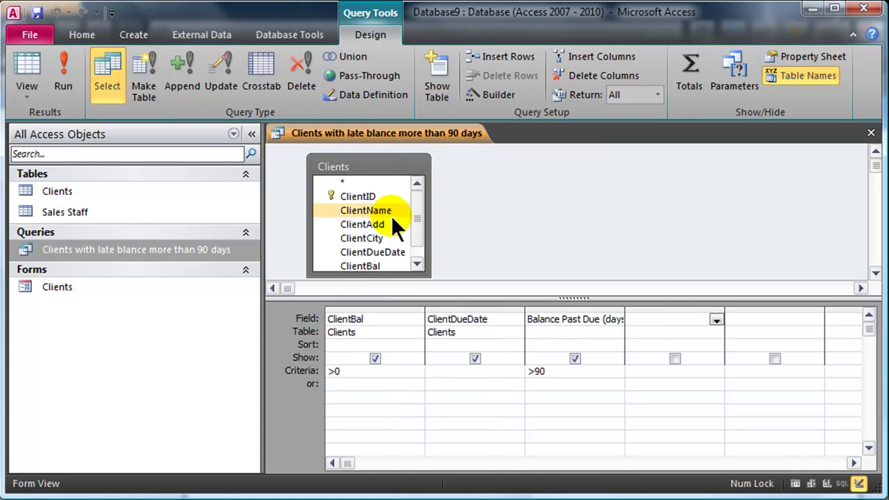
Add the Sales Staff table to the query and place its EmpName field in the design grid.
left_click(437, 77)
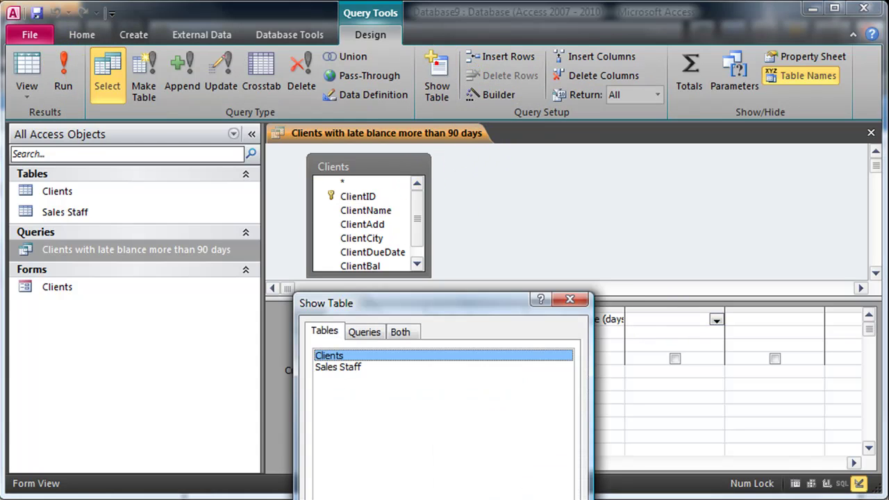
double_click(336, 363)
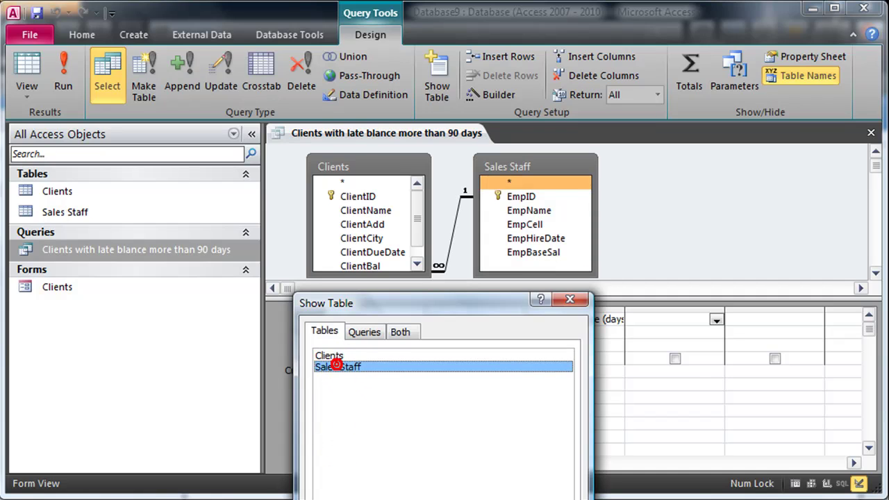
left_click(569, 298)
left_click(540, 213)
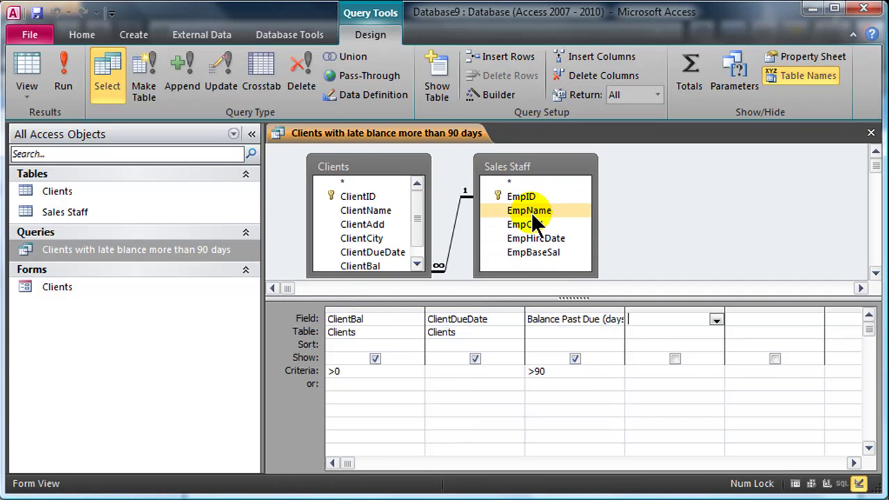
double_click(530, 209)
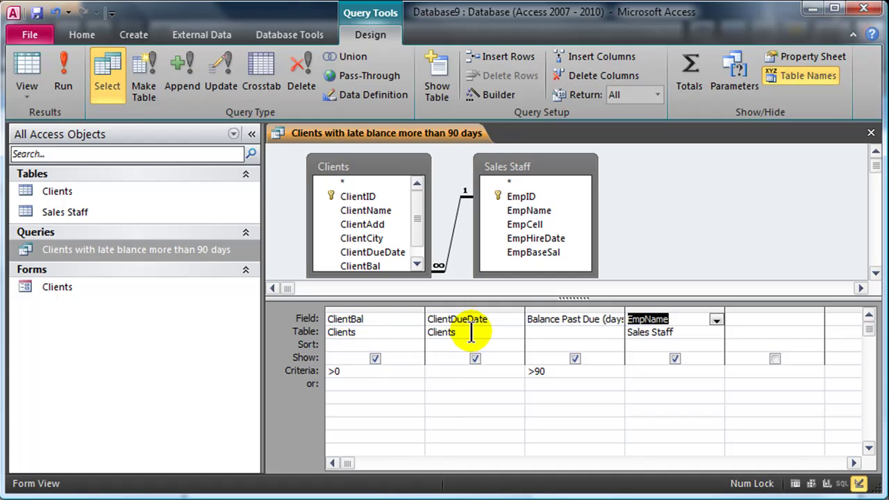
Clear the criterion of the Balance Past Due (days) field and turn on Totals for the query.
left_click(552, 372)
key("Delete")
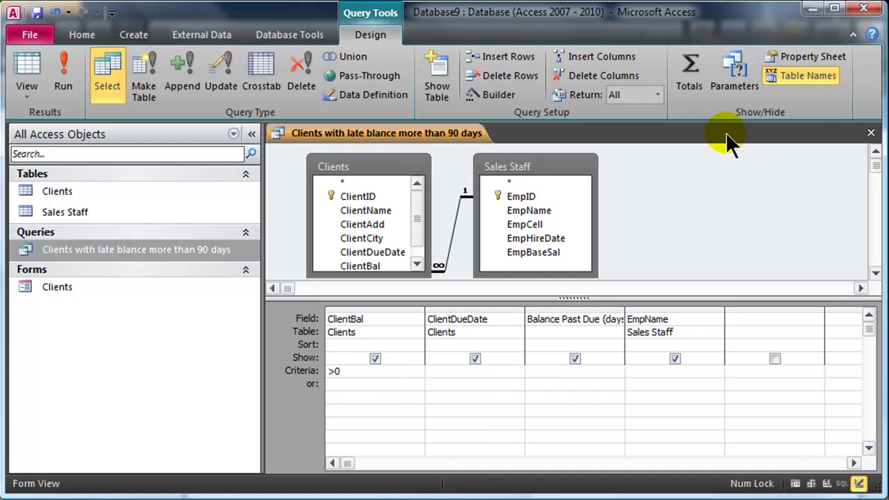
left_click(691, 70)
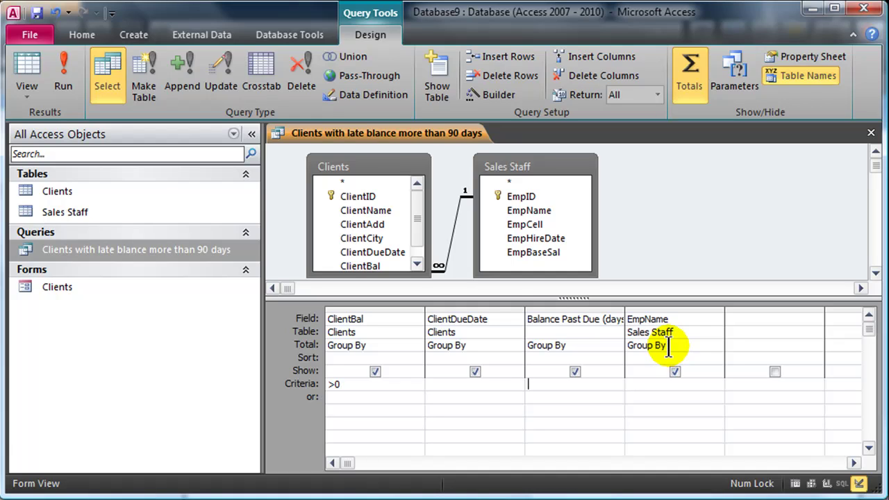
Delete the ClientDueDate column and set the Total function of Balance Past Due (days) to Avg.
left_click(480, 307)
key("Delete")
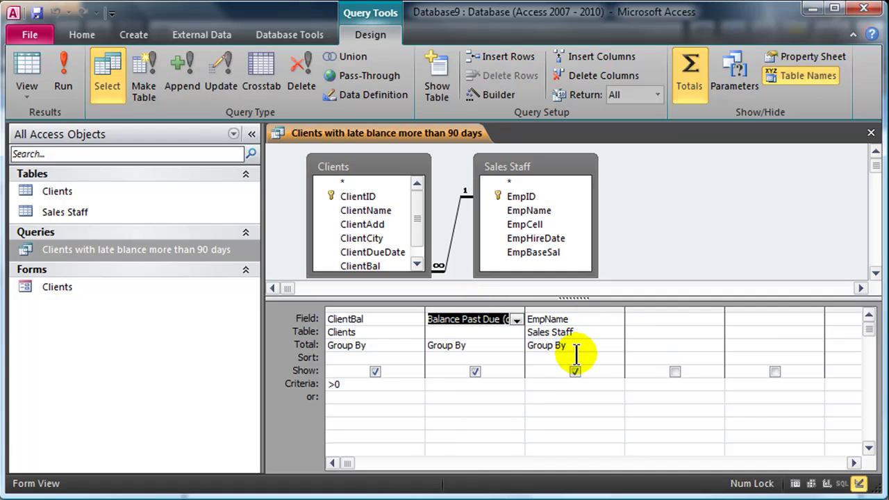
left_click(518, 346)
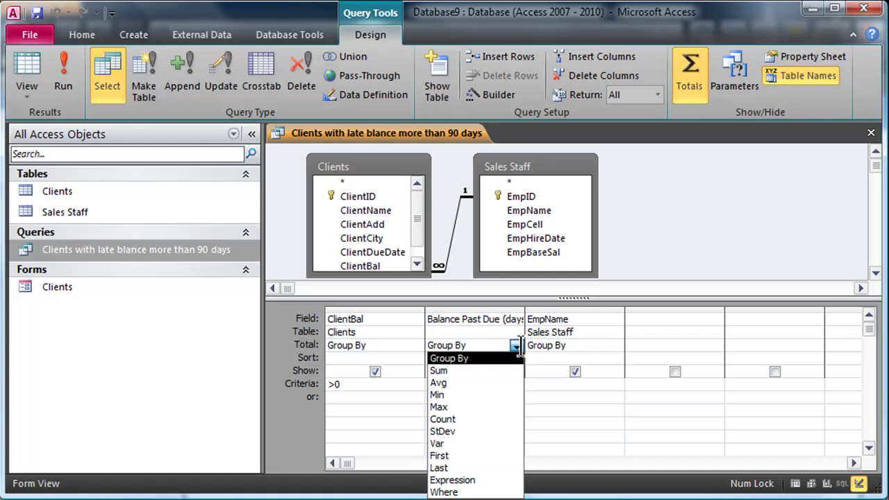
left_click(519, 384)
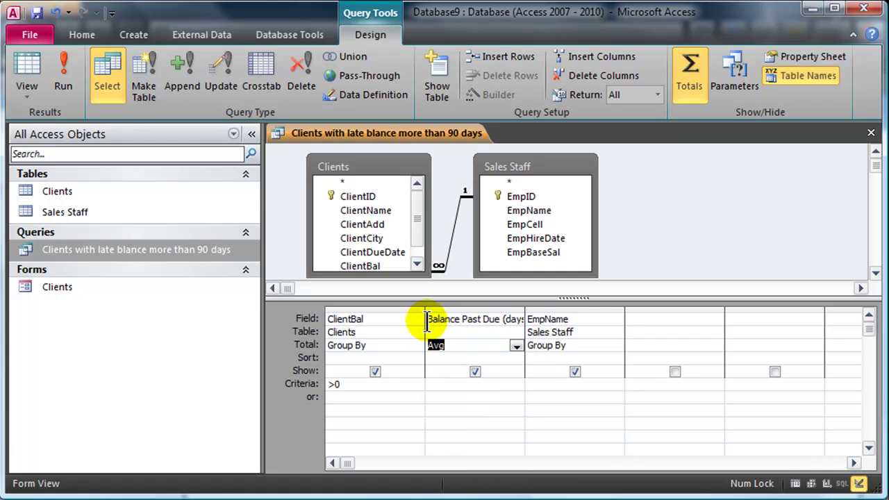
Rename the calculated field Balance Past Due (days) in the query design grid to Average Days Past Due.
right_click(451, 320)
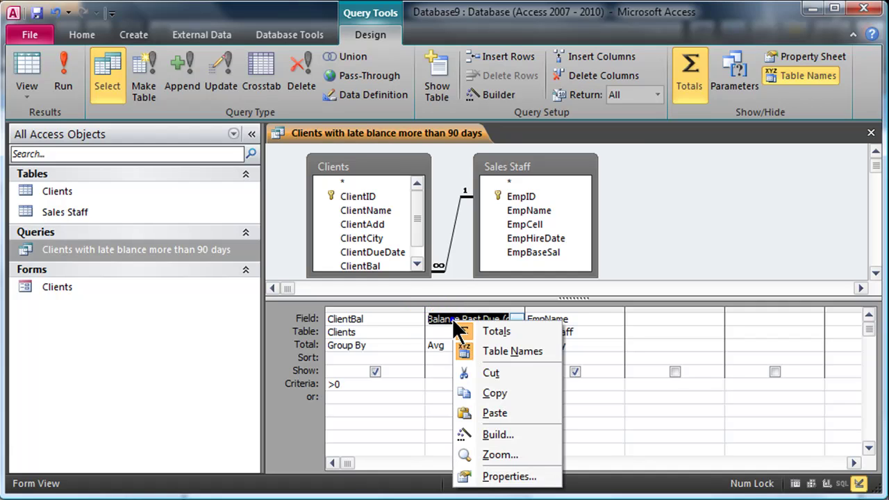
left_click(527, 456)
left_click(285, 128)
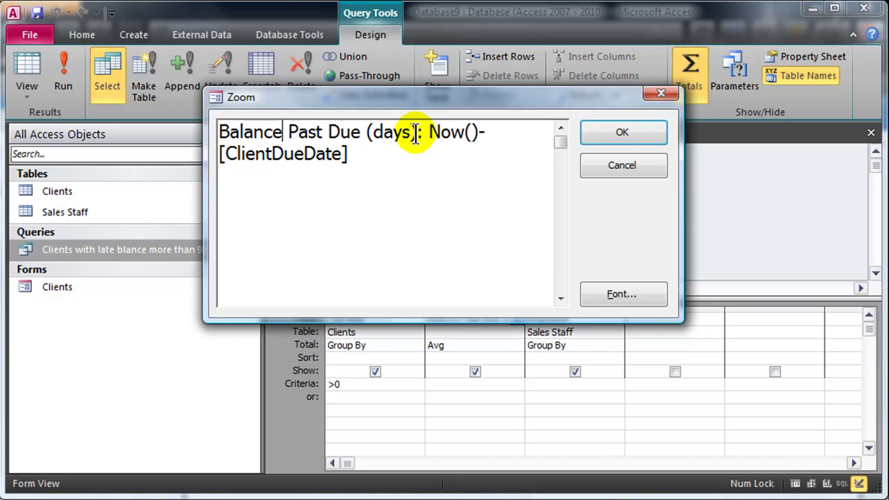
left_click_drag(415, 133, 180, 129)
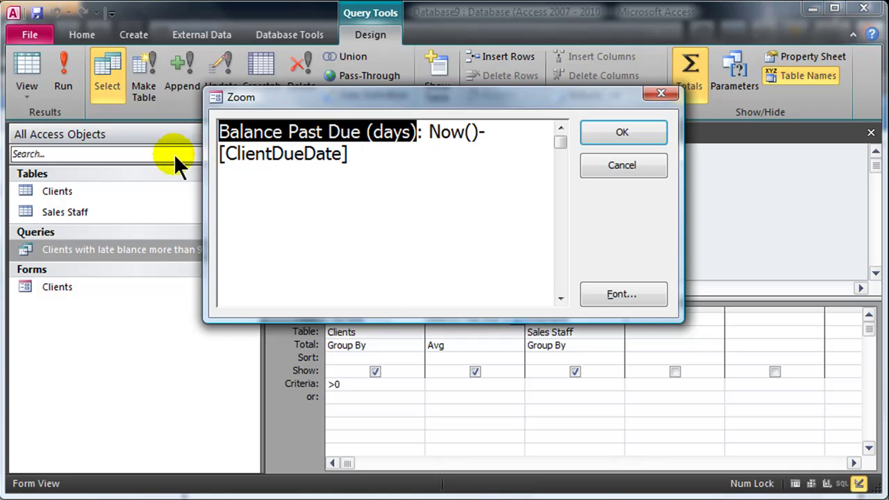
type("Average Days ")
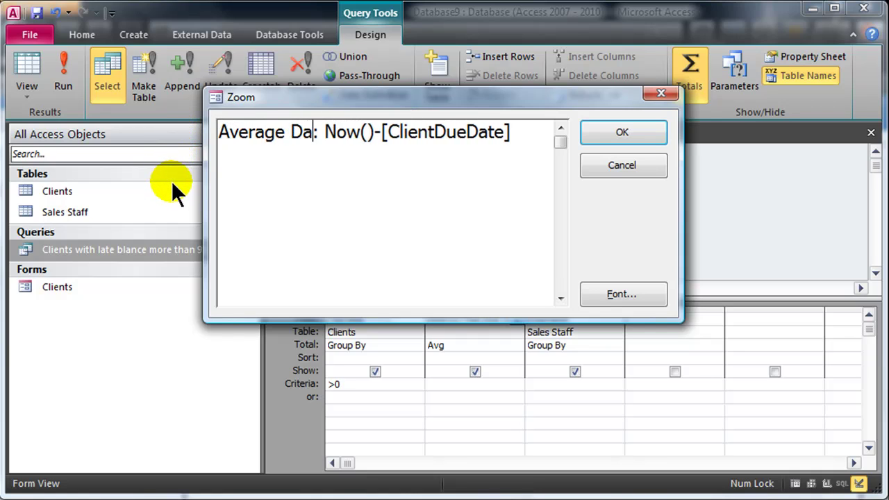
type("Past Due")
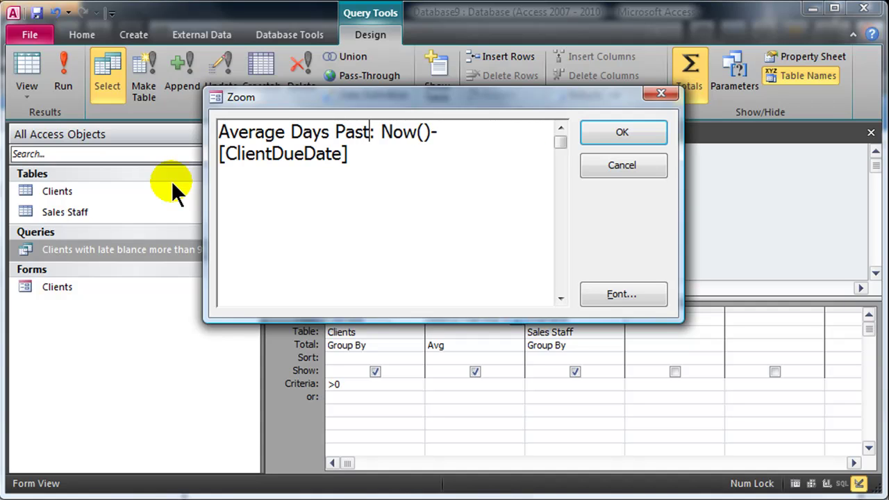
left_click(585, 138)
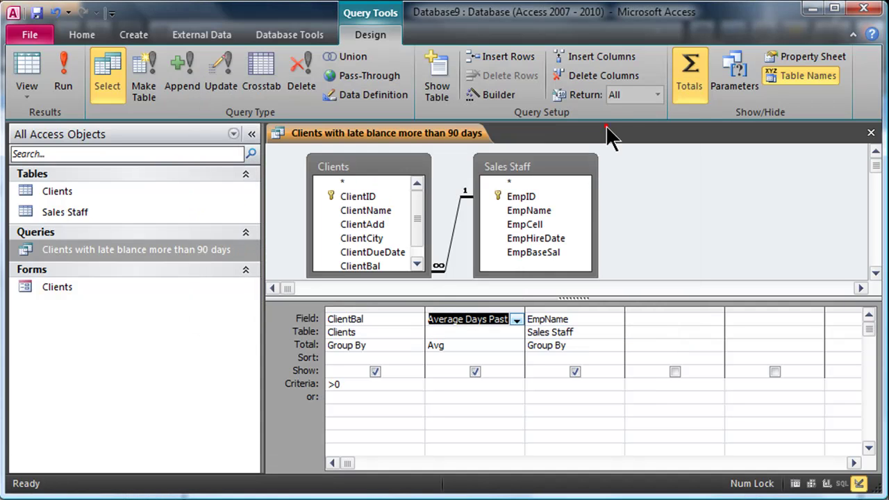
Set the Total function of the ClientBal field to Sum and run the query.
left_click(412, 344)
left_click(414, 345)
left_click(367, 370)
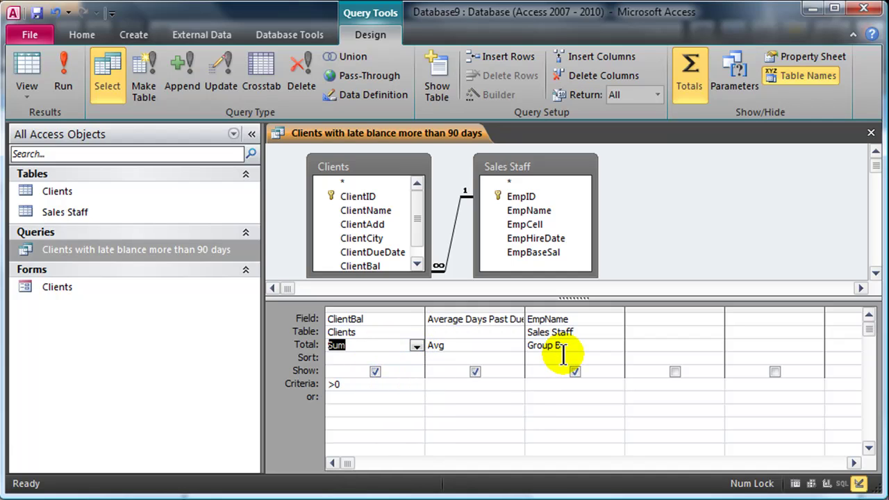
left_click(56, 63)
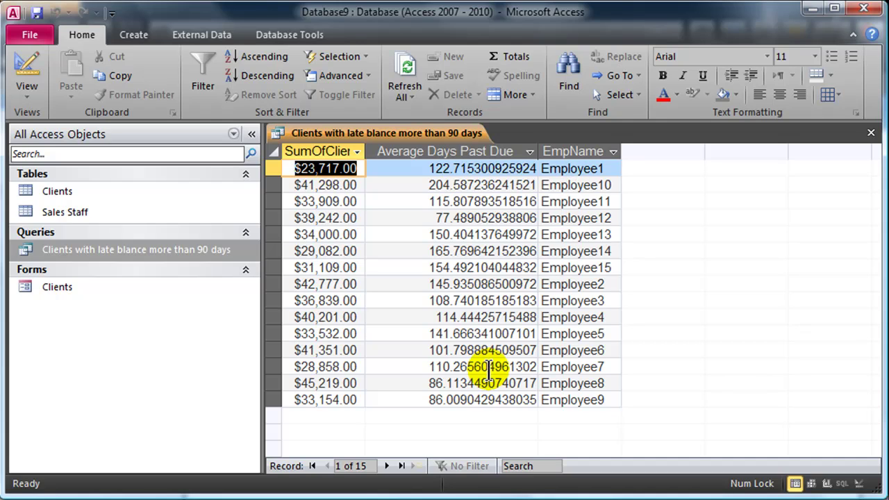
Save the query as a new query named "average days past - total amount owed - grouped by sales person" and widen the object list.
left_click(35, 36)
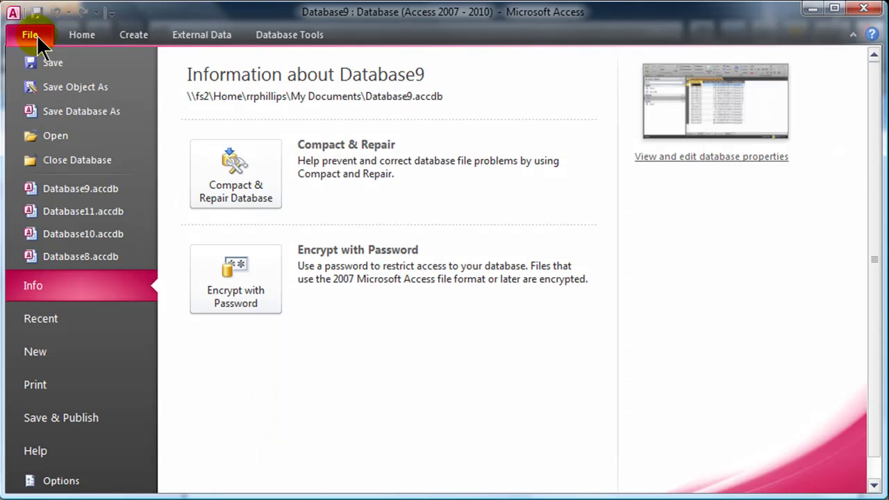
left_click(60, 94)
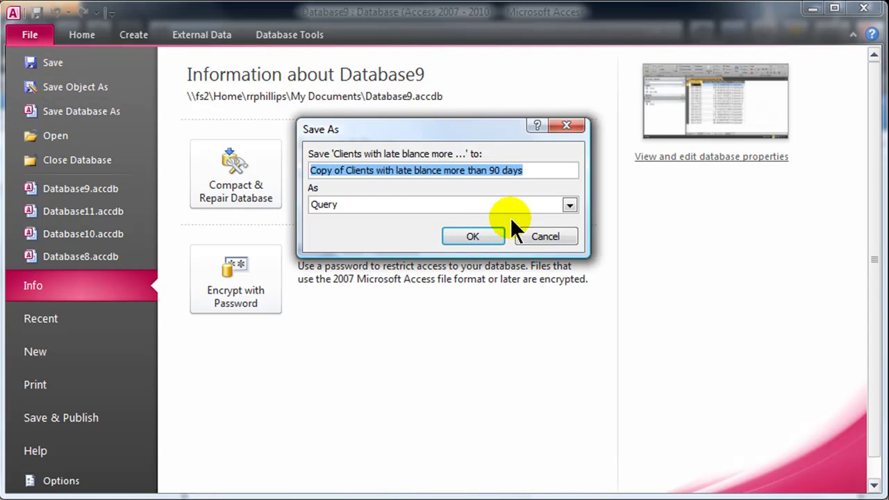
type("average da")
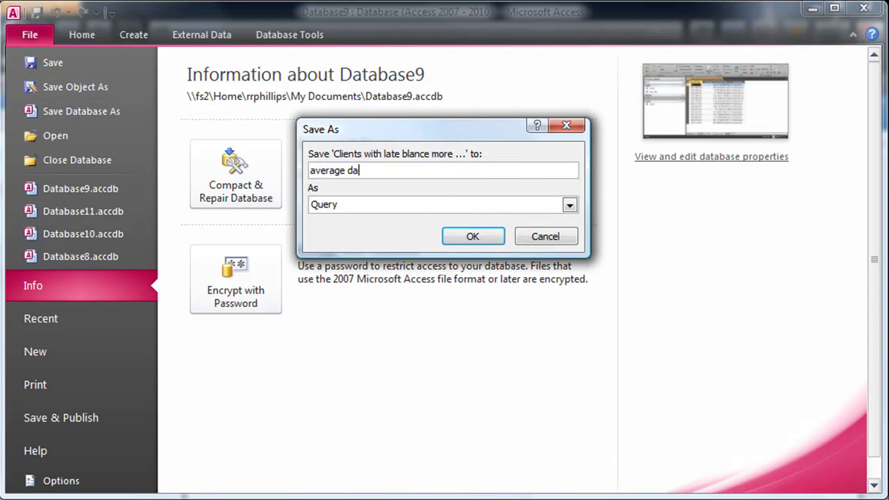
type("ys past - total amount owed")
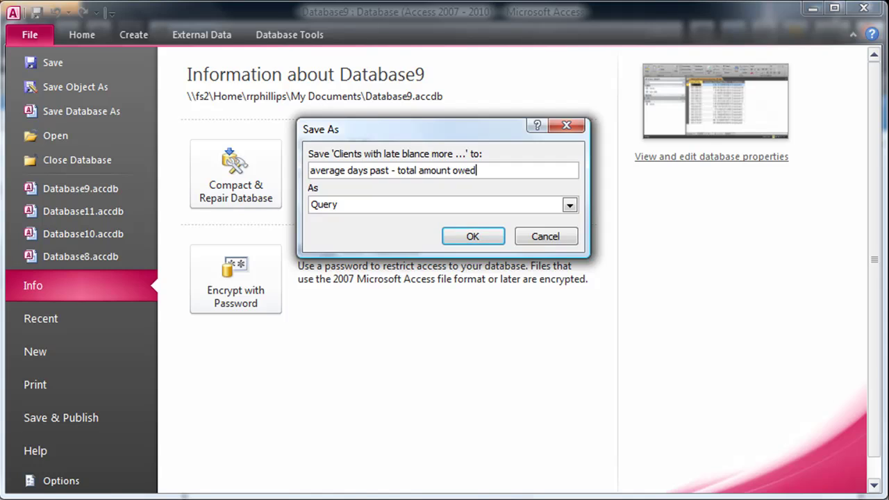
type(" - grouped by e")
type("ales person")
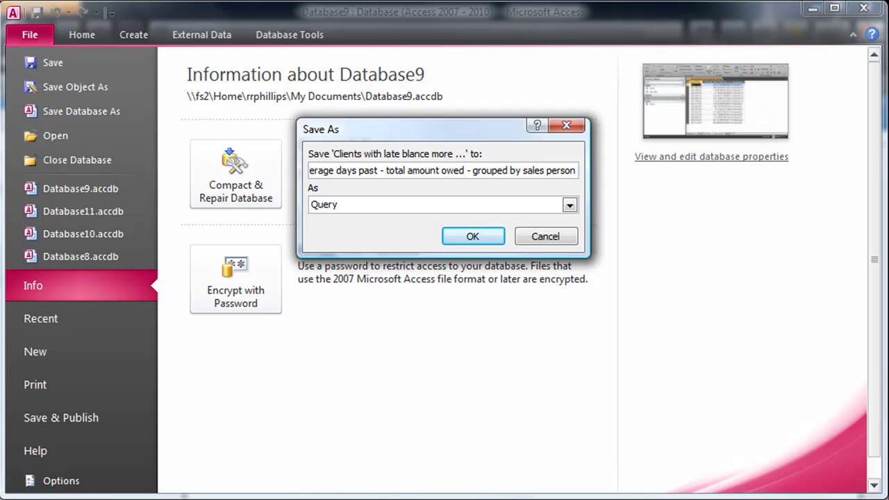
left_click(472, 236)
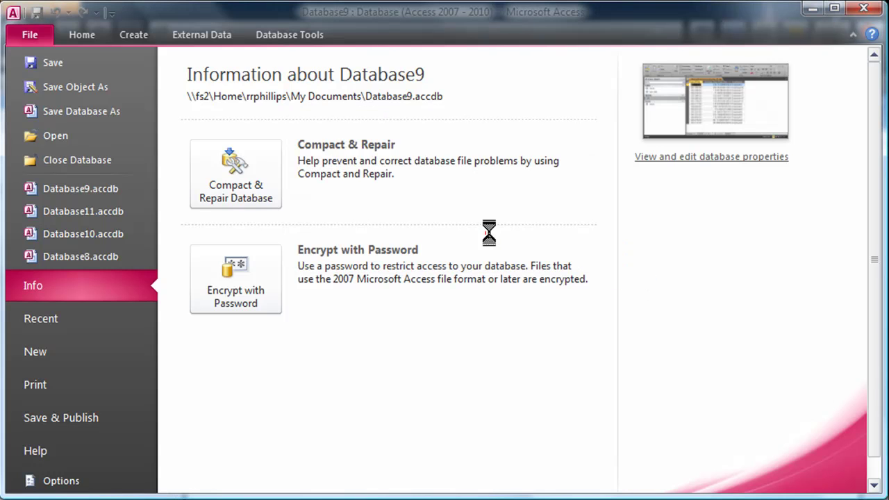
left_click(88, 38)
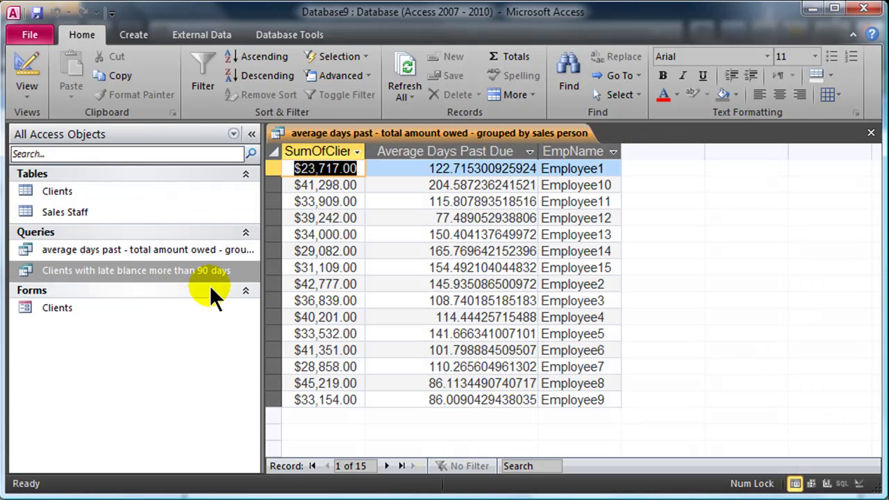
left_click_drag(263, 263, 314, 251)
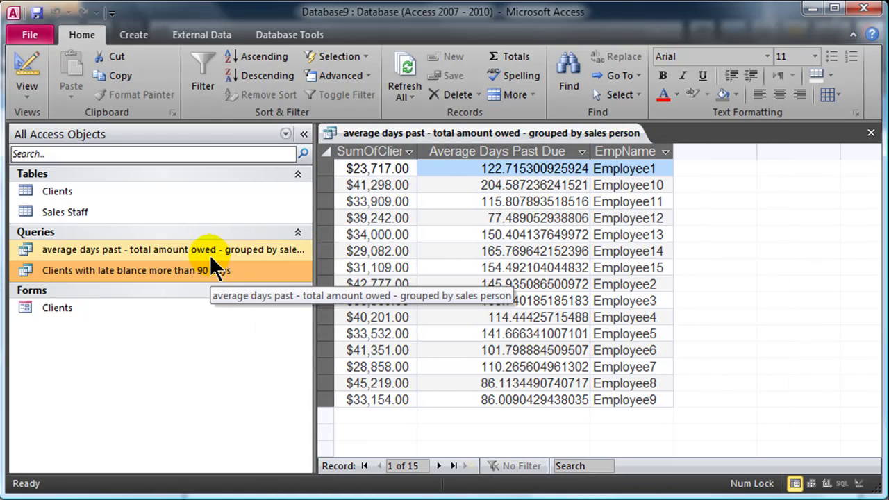